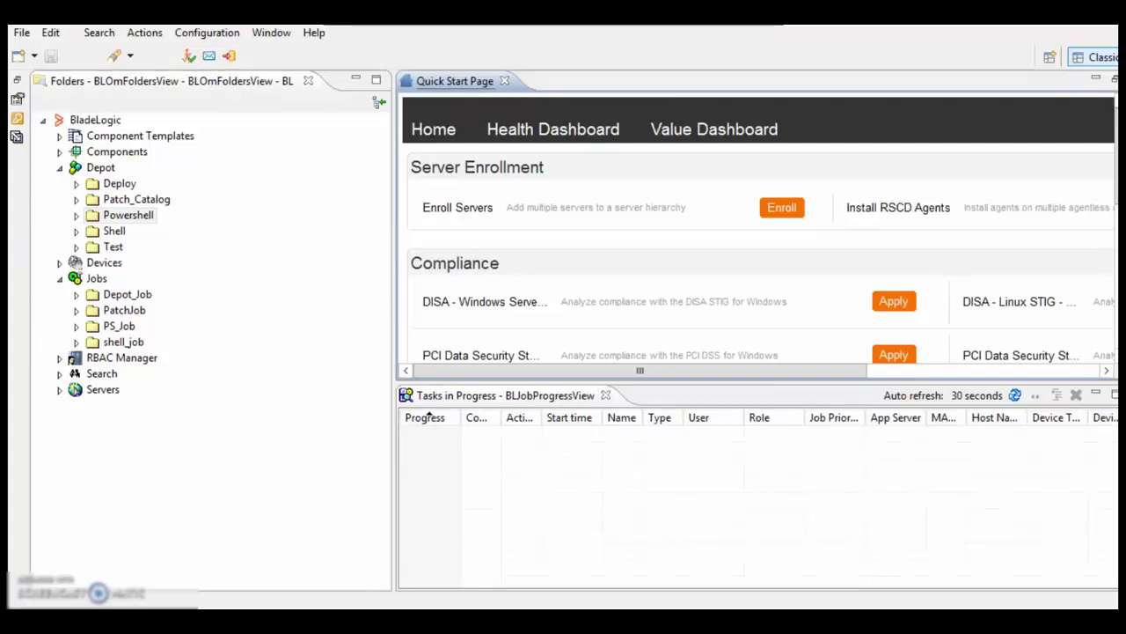
# Step: Open the KBInstalled script from the Depot's Powershell folder and show its script parameters
pyautogui.click(76, 215)
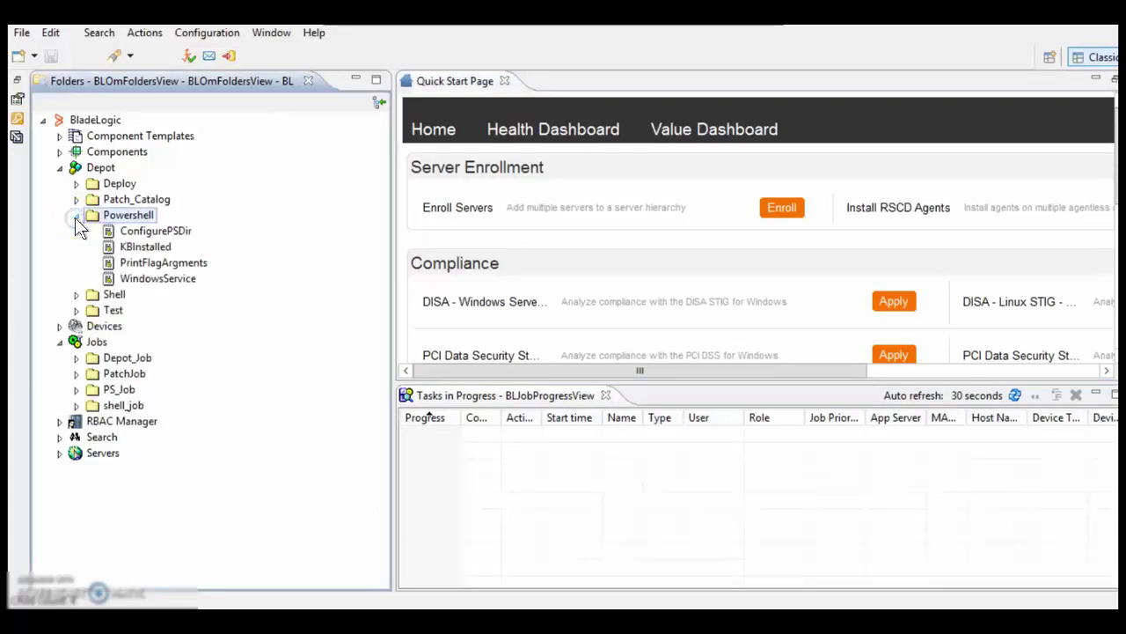
pyautogui.doubleClick(145, 246)
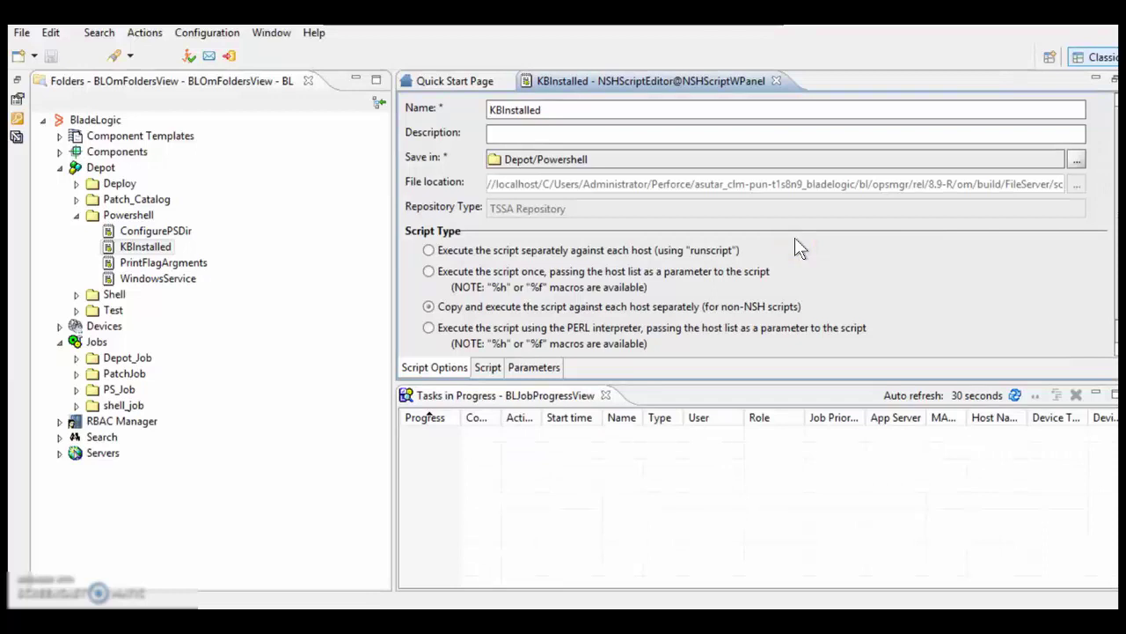
pyautogui.click(533, 368)
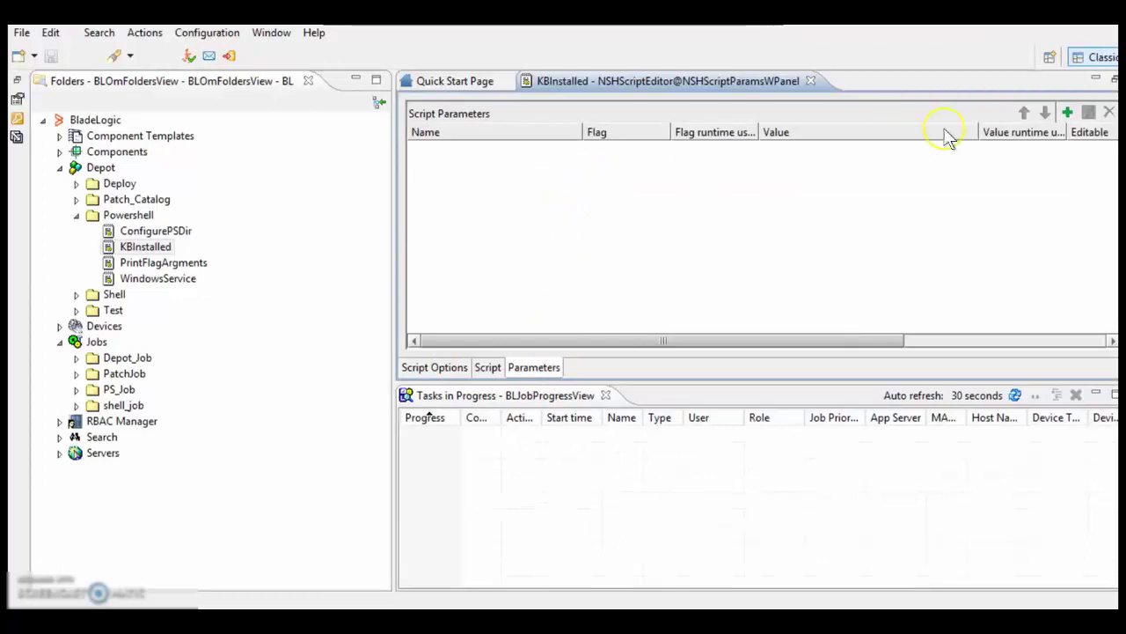
# Step: Add an editable KBName parameter with default value KB4287903, required at runtime, and save the script
pyautogui.click(1067, 113)
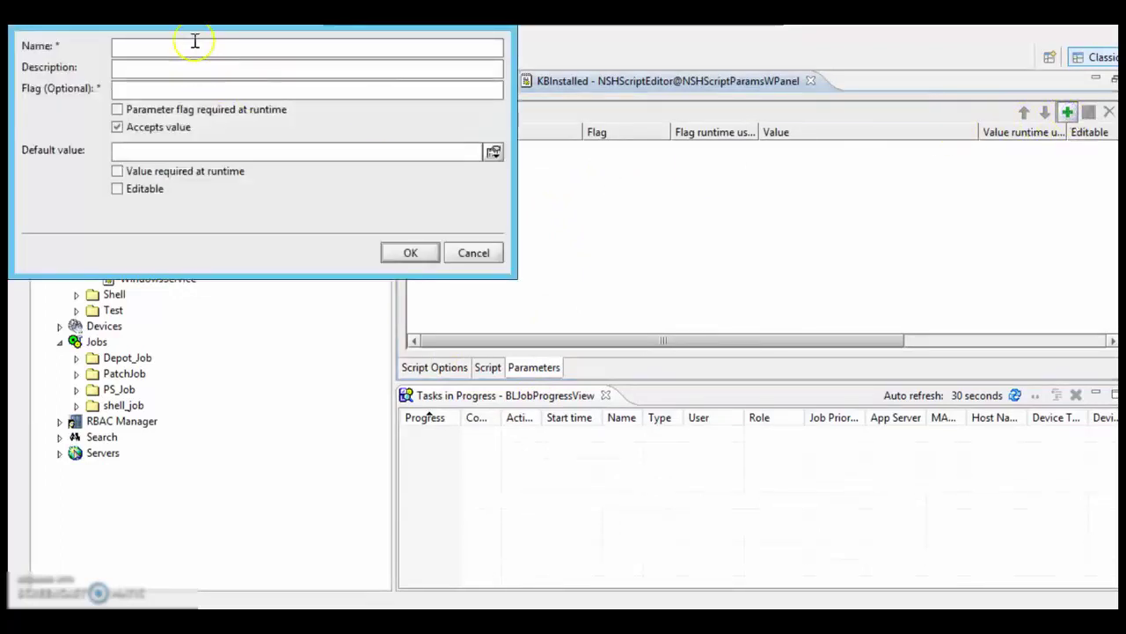
pyautogui.write('KBName')
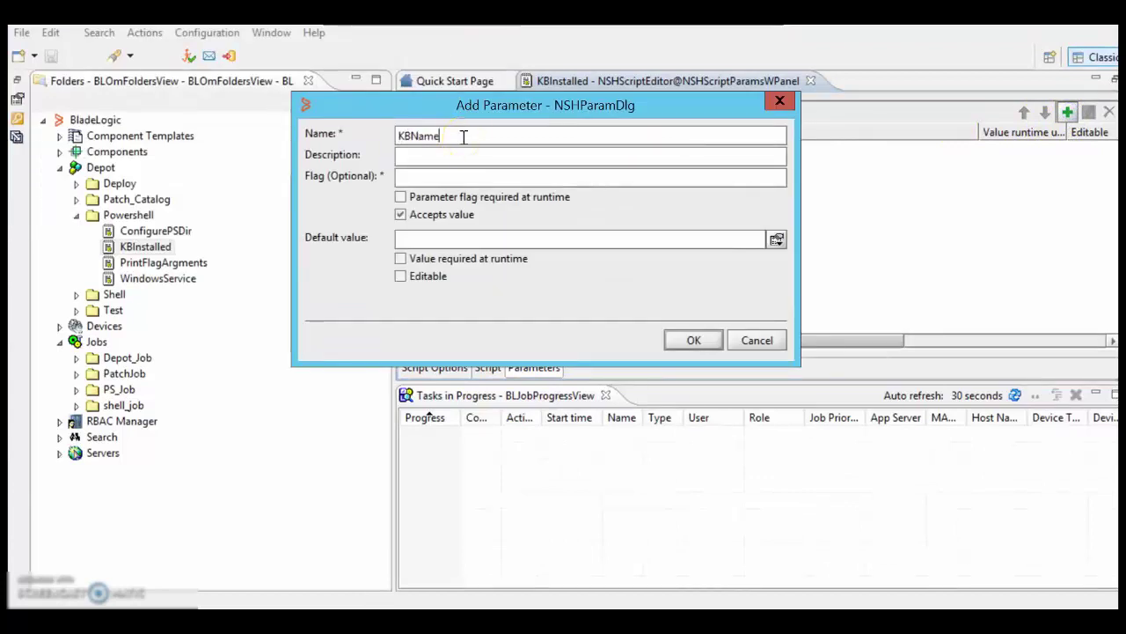
pyautogui.click(436, 240)
pyautogui.write('KB4287903')
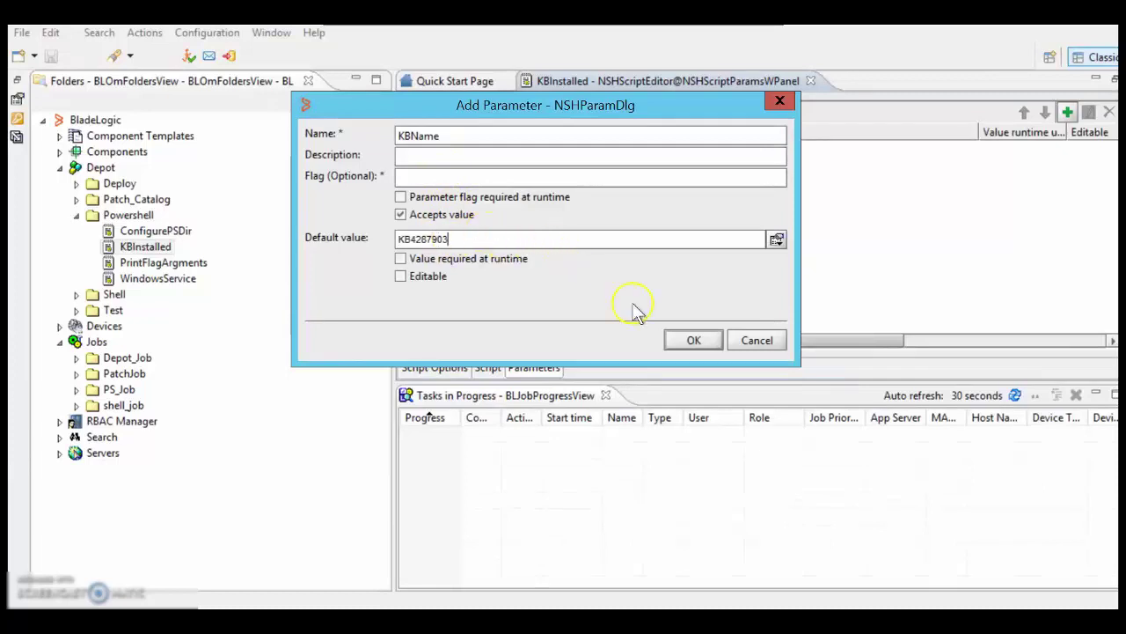
pyautogui.click(400, 259)
pyautogui.click(402, 278)
pyautogui.click(682, 339)
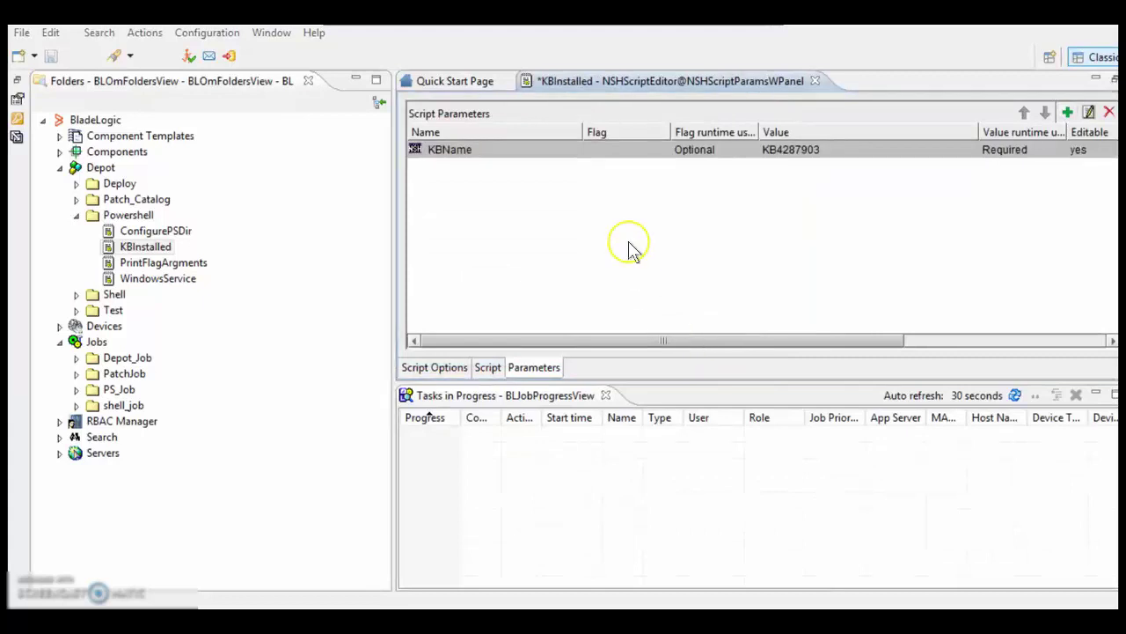
pyautogui.hotkey('ctrl', 's')
# Step: Start a new NSH script job from the KBInstalled script and name it KBINstalledJob
pyautogui.click(134, 252)
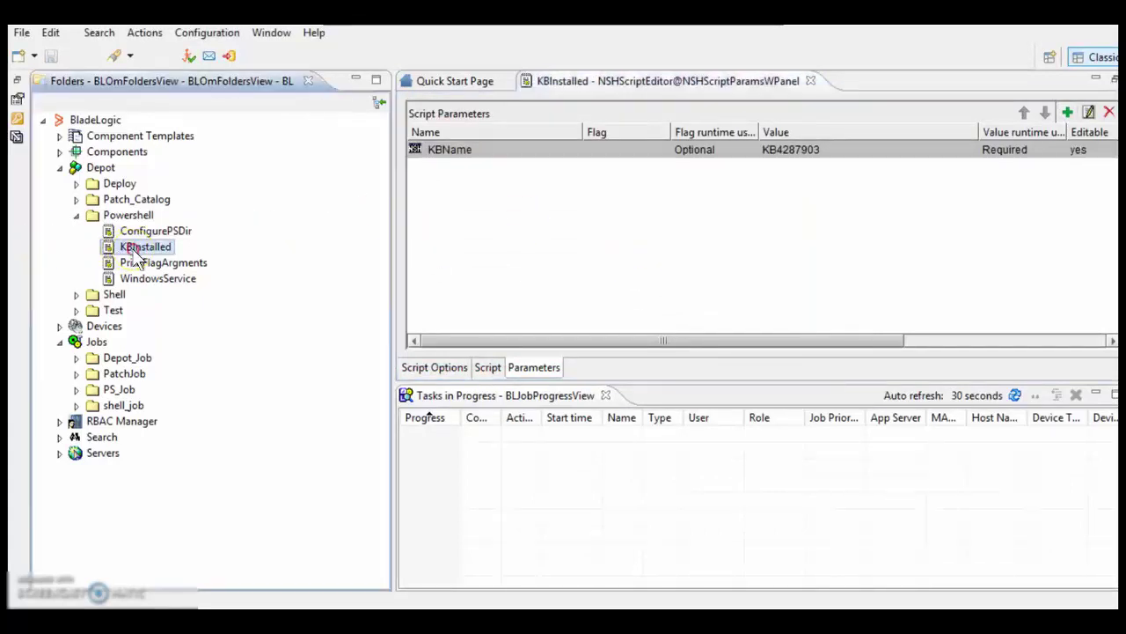
pyautogui.rightClick(149, 248)
pyautogui.click(218, 410)
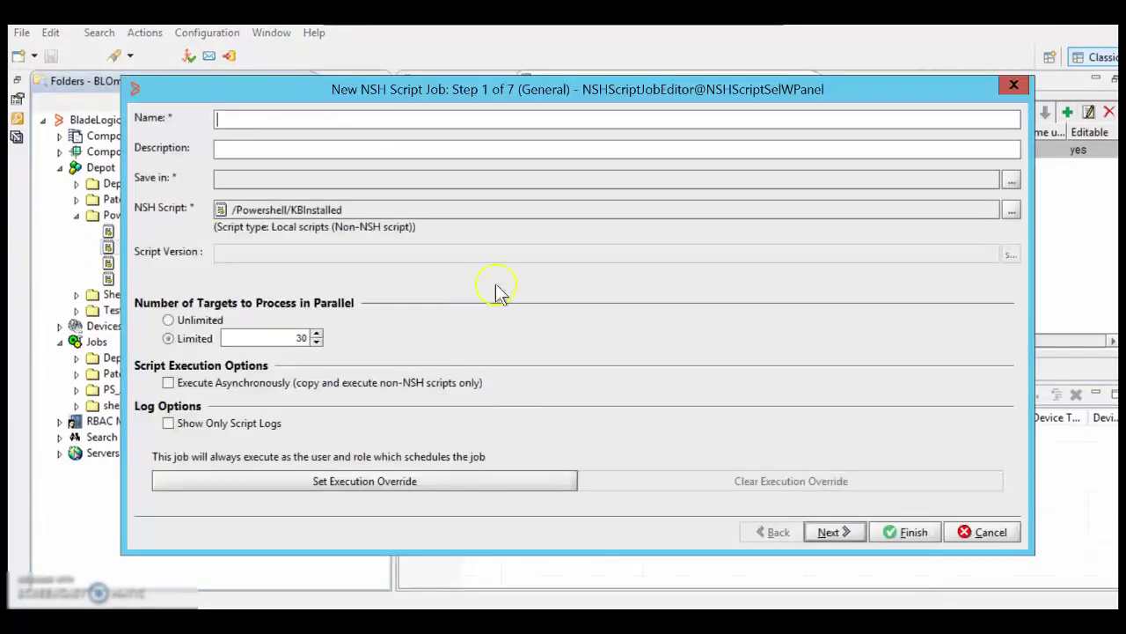
pyautogui.write('KNINstalledJob')
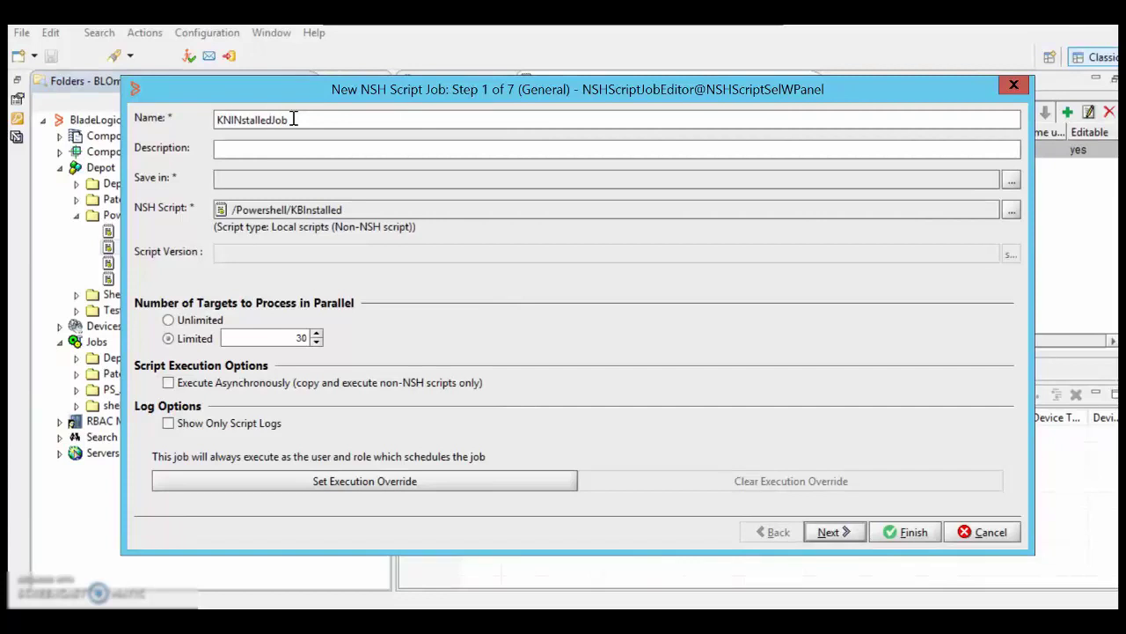
pyautogui.click(240, 119)
pyautogui.click(606, 71)
pyautogui.press('BackSpace')
pyautogui.write('B')
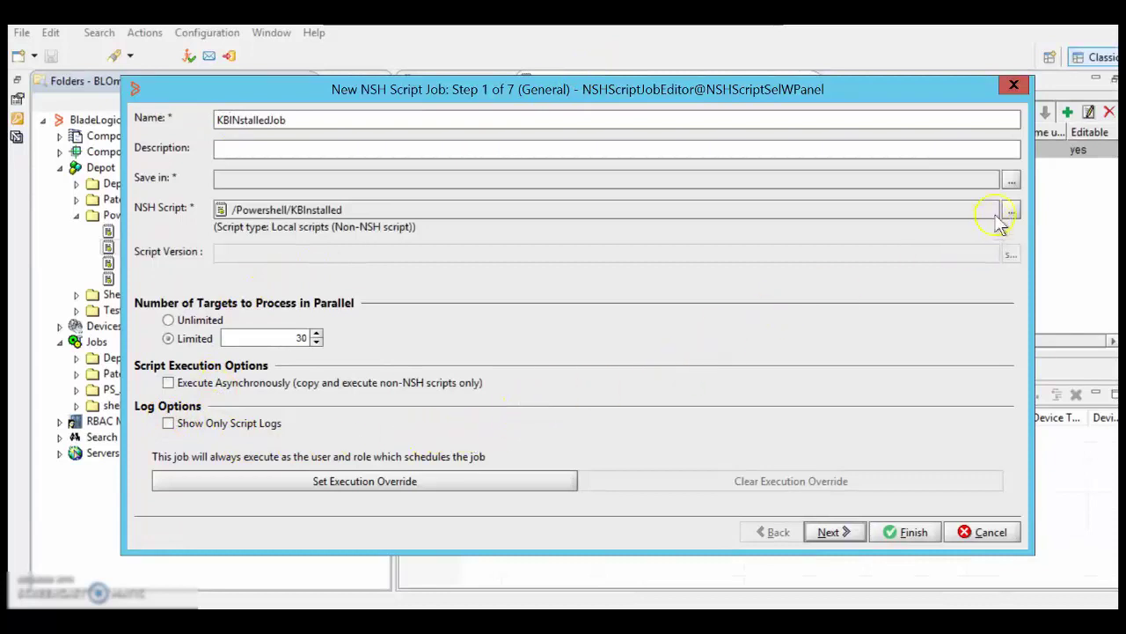
# Step: Set the job's save location to the PS_Job folder under Jobs
pyautogui.click(1011, 179)
pyautogui.click(471, 210)
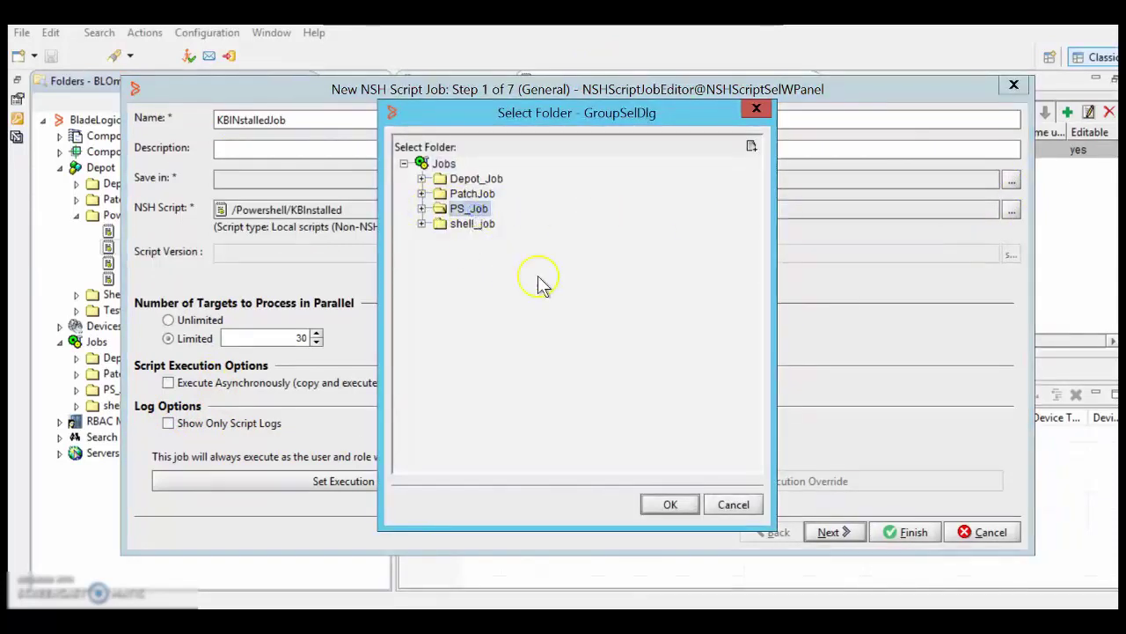
pyautogui.click(670, 504)
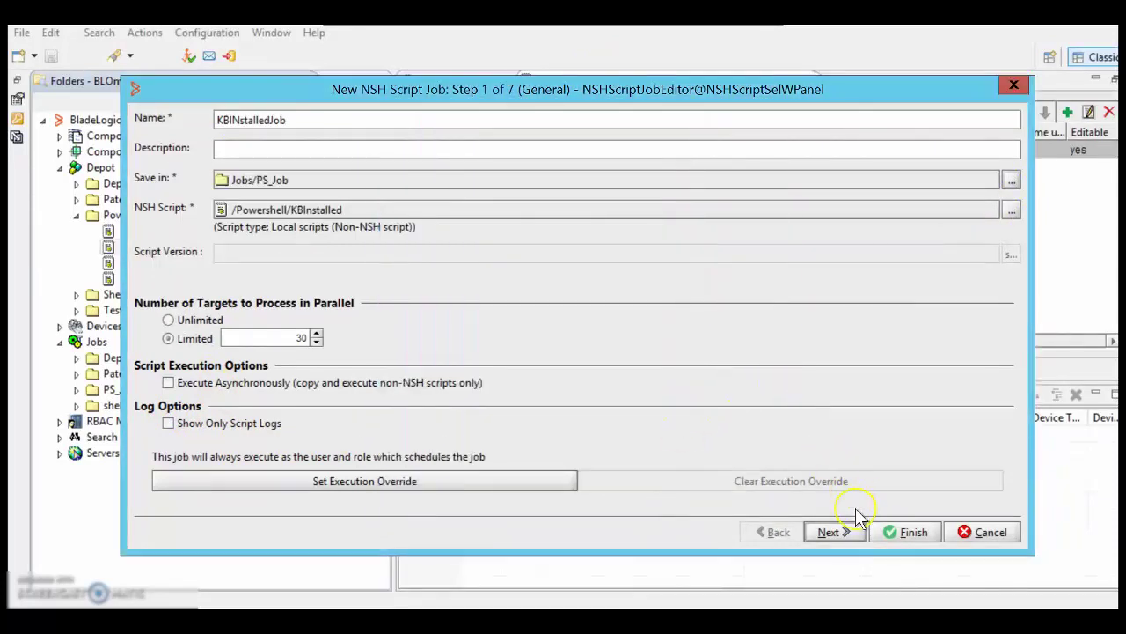
# Step: Add localhost from All Servers as the job's target server
pyautogui.click(839, 529)
pyautogui.click(167, 162)
pyautogui.click(246, 177)
pyautogui.click(577, 271)
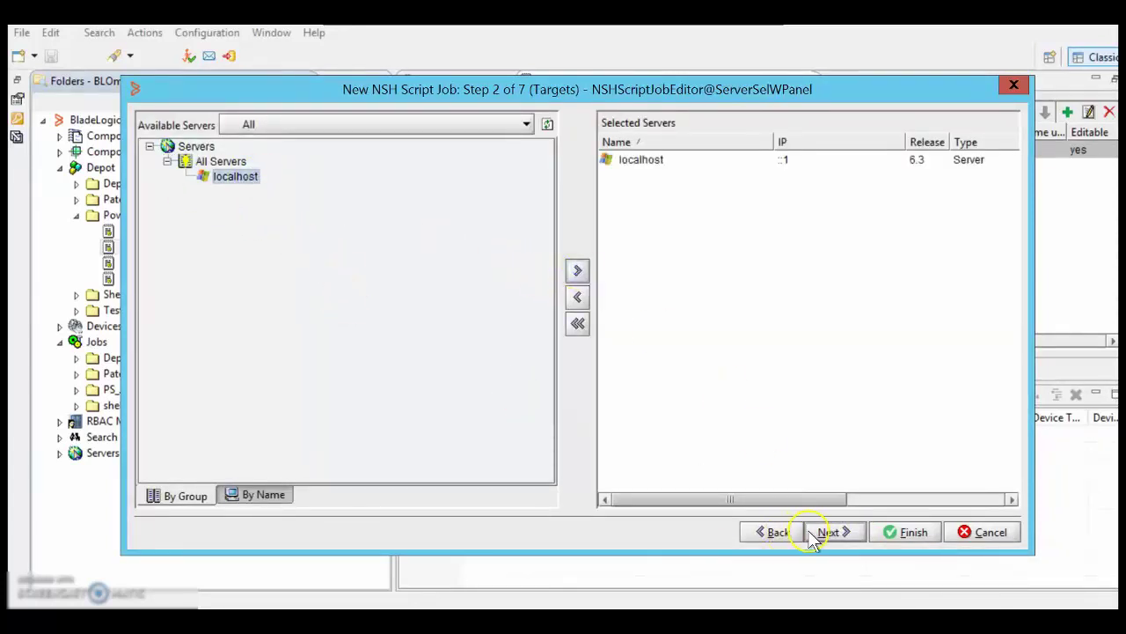
# Step: Keep the default parameters and notifications, set the job to execute immediately, and finish creating it
pyautogui.click(823, 531)
pyautogui.click(827, 531)
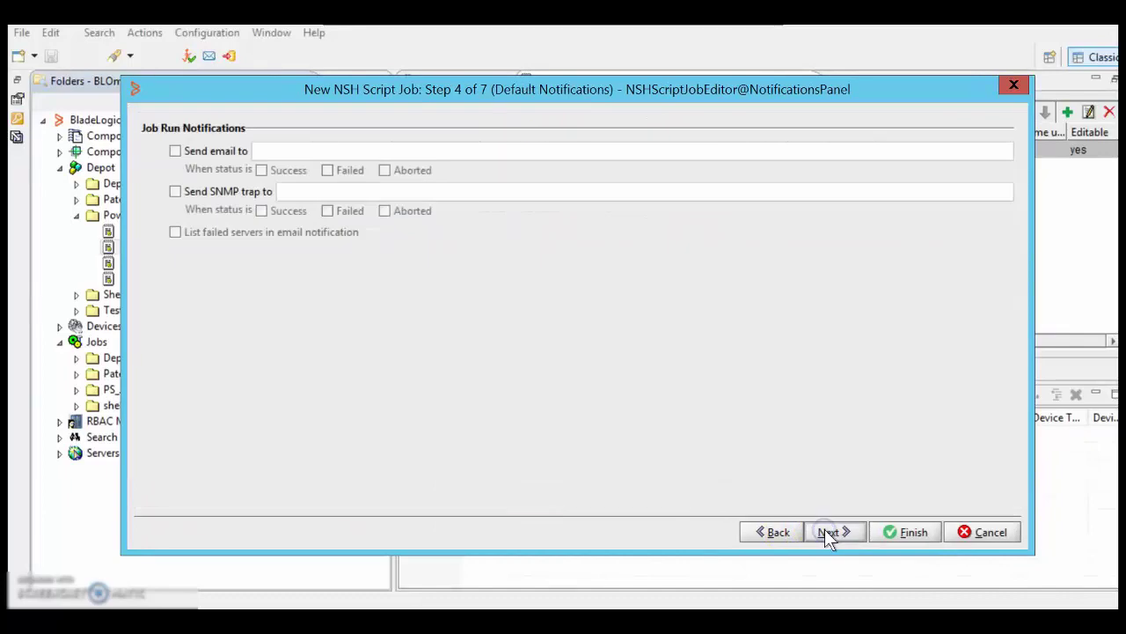
pyautogui.click(827, 531)
pyautogui.click(141, 123)
pyautogui.click(855, 529)
pyautogui.click(895, 528)
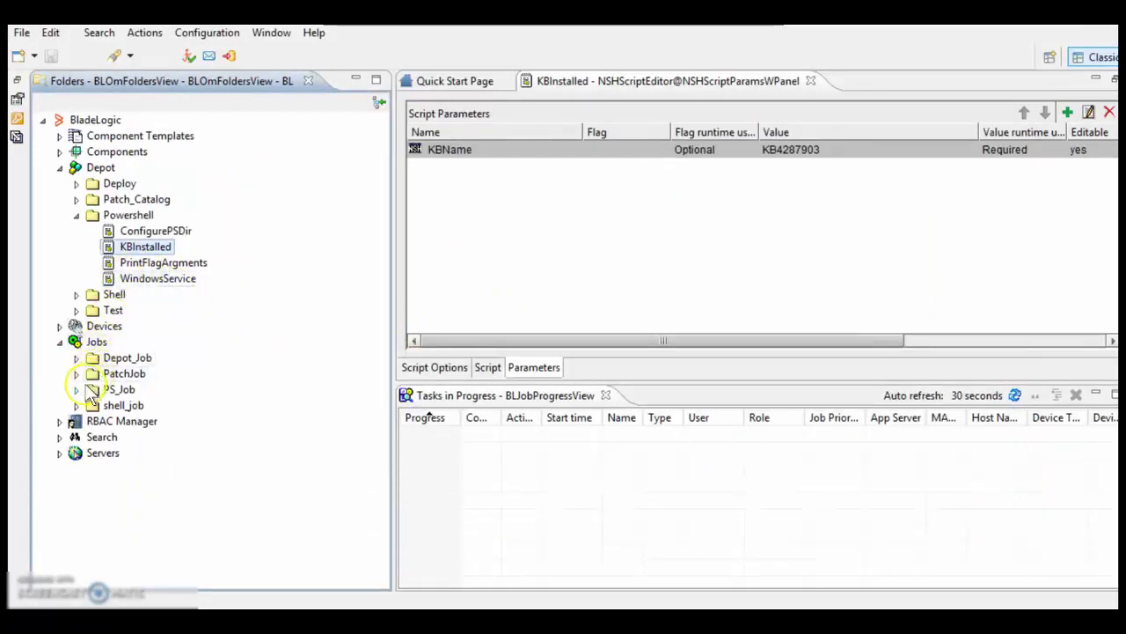
# Step: Show the results of KBINstalledJob from the PS_Job folder
pyautogui.click(77, 389)
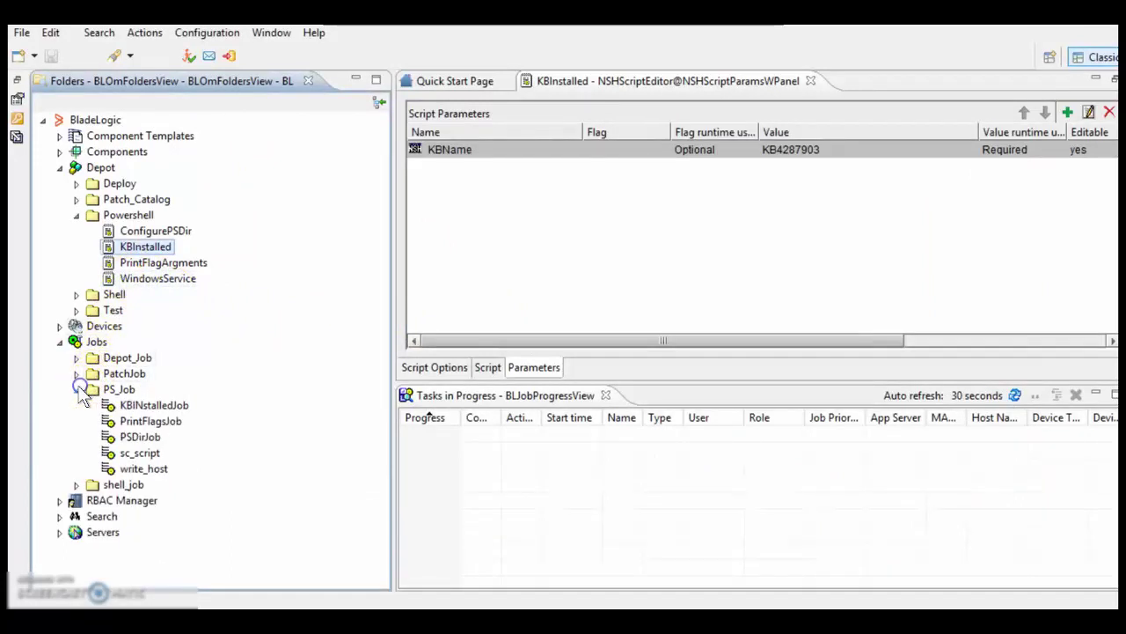
pyautogui.click(147, 406)
pyautogui.rightClick(147, 409)
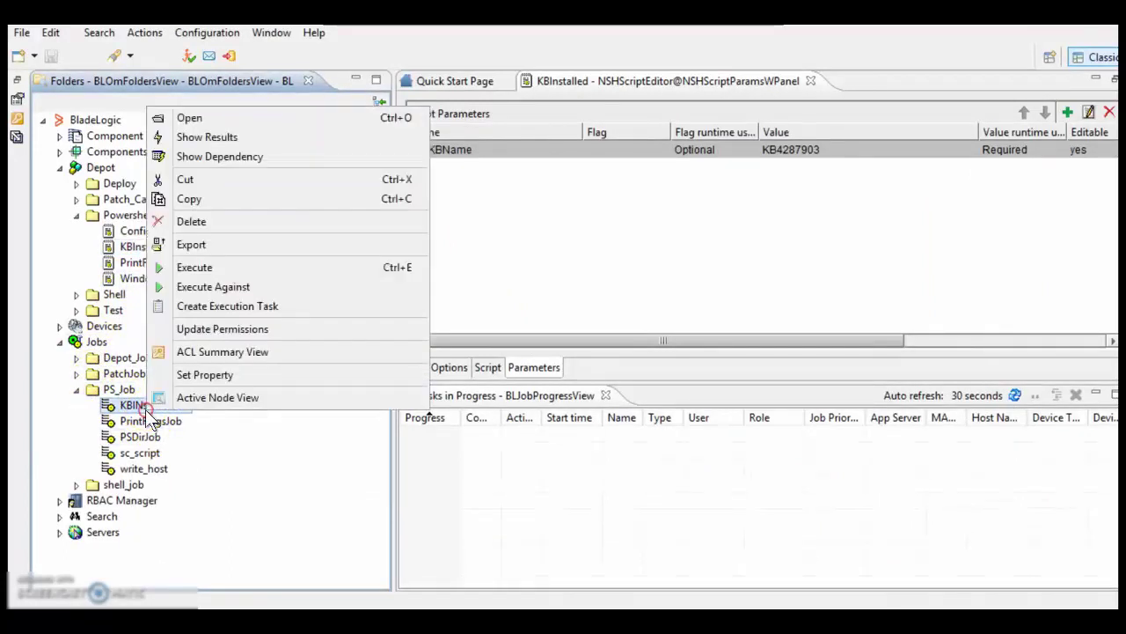
pyautogui.click(225, 141)
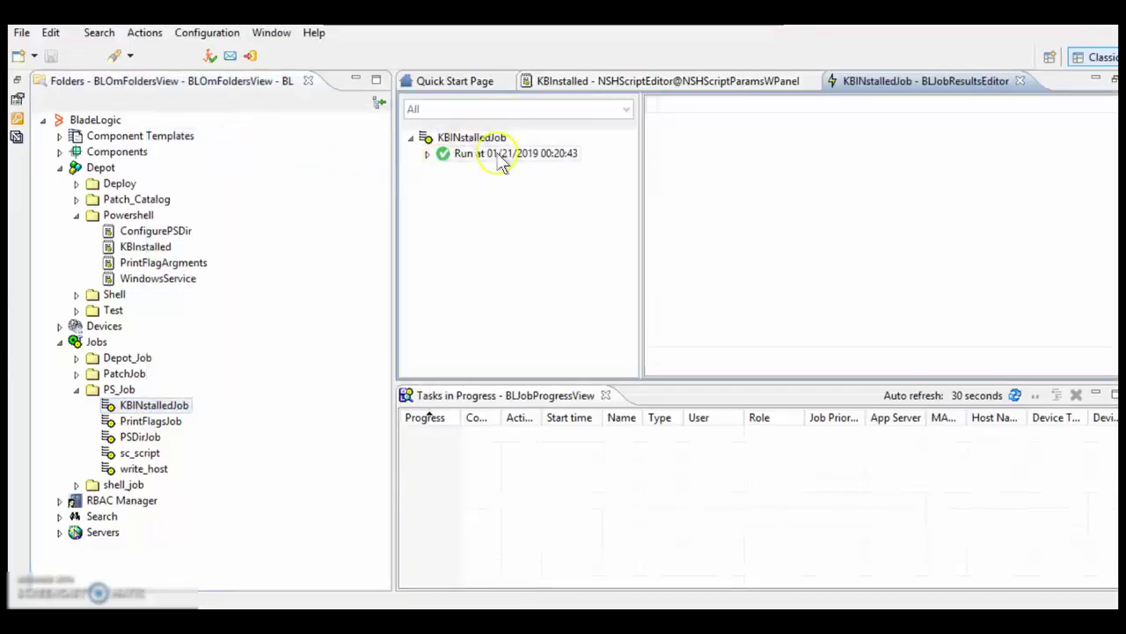
# Step: Open the job run's log, check the messages logged for localhost, and close the log
pyautogui.click(498, 158)
pyautogui.rightClick(497, 155)
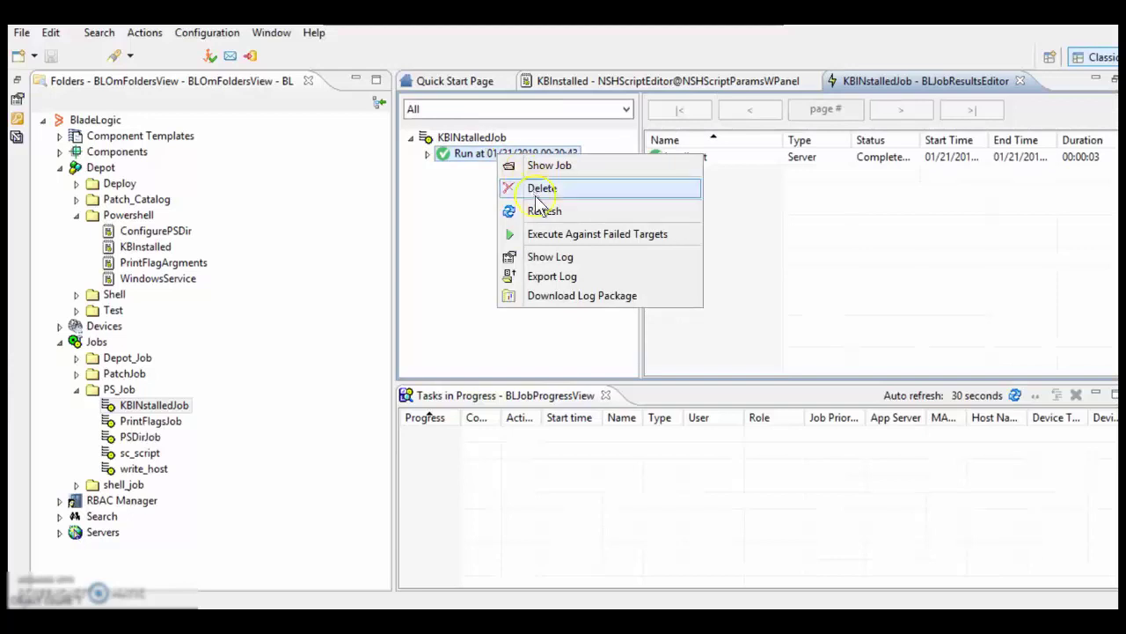
pyautogui.click(560, 259)
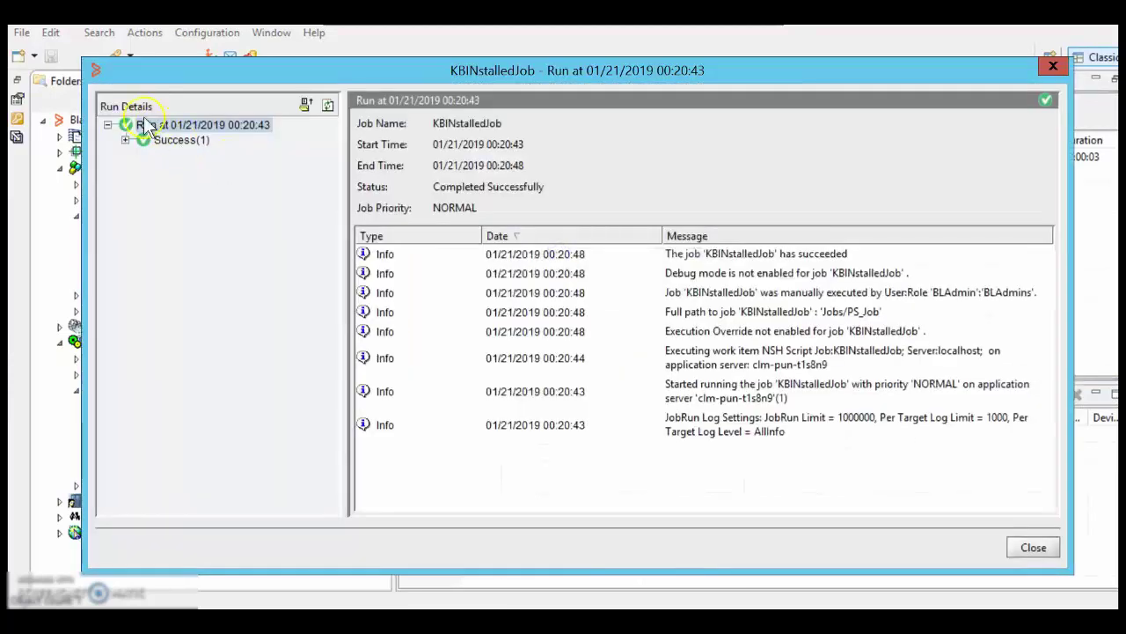
pyautogui.click(186, 154)
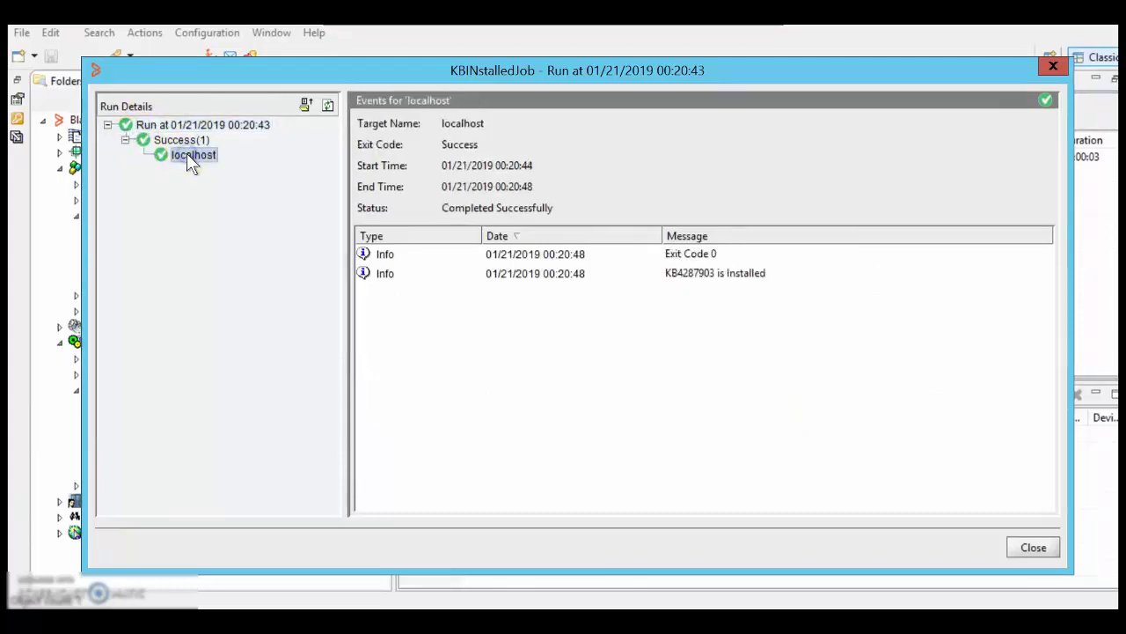
pyautogui.click(692, 275)
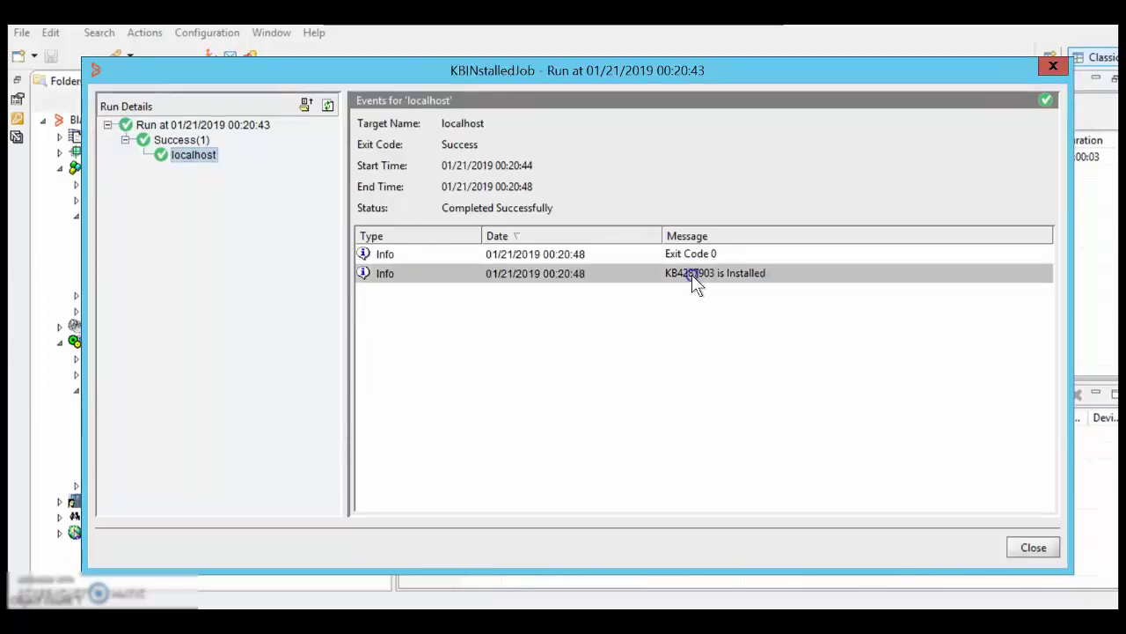
pyautogui.click(1034, 549)
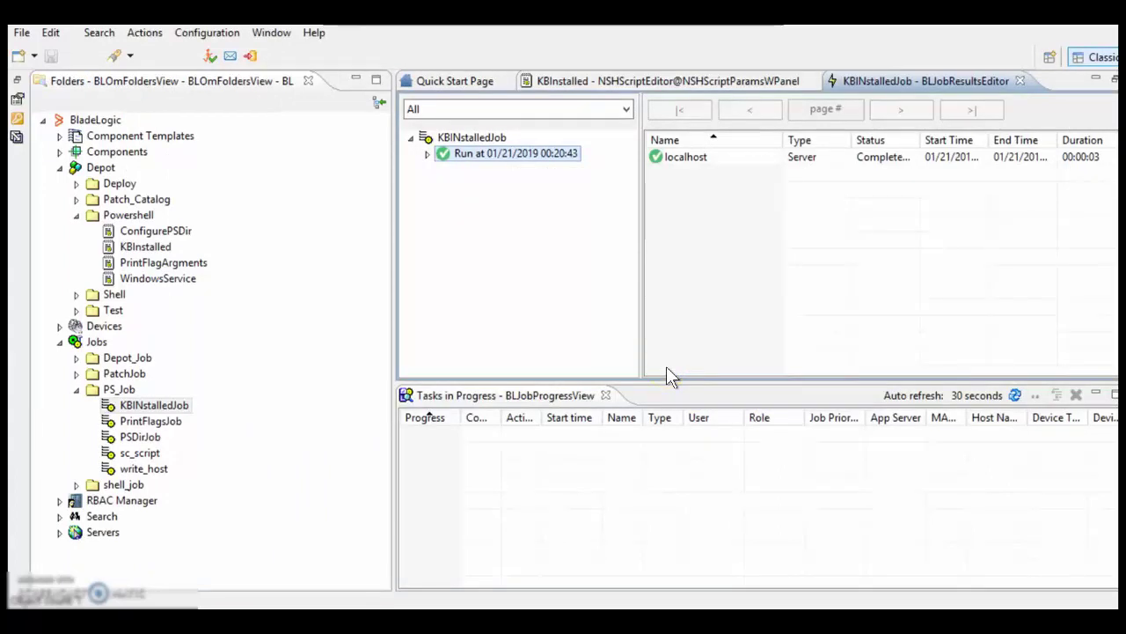
# Step: Open the WindowsService script from the Powershell folder and show its script parameters
pyautogui.click(319, 308)
pyautogui.doubleClick(164, 280)
pyautogui.click(539, 367)
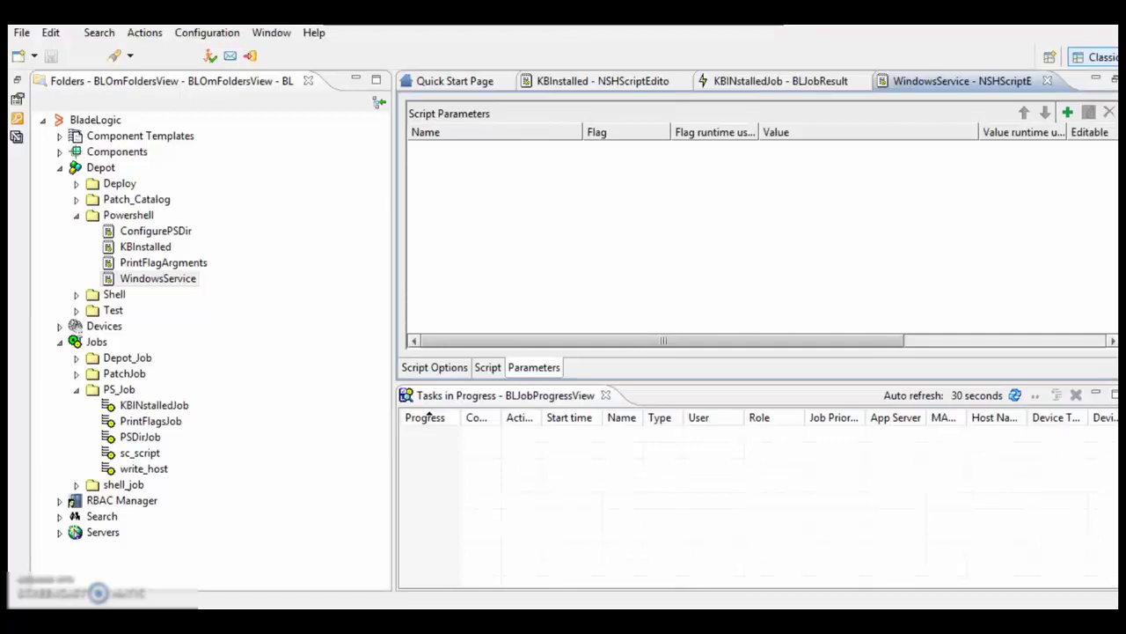
# Step: Add a ServiceName parameter with flag -name and default value Spooler, both required at runtime, and save the script
pyautogui.click(1066, 111)
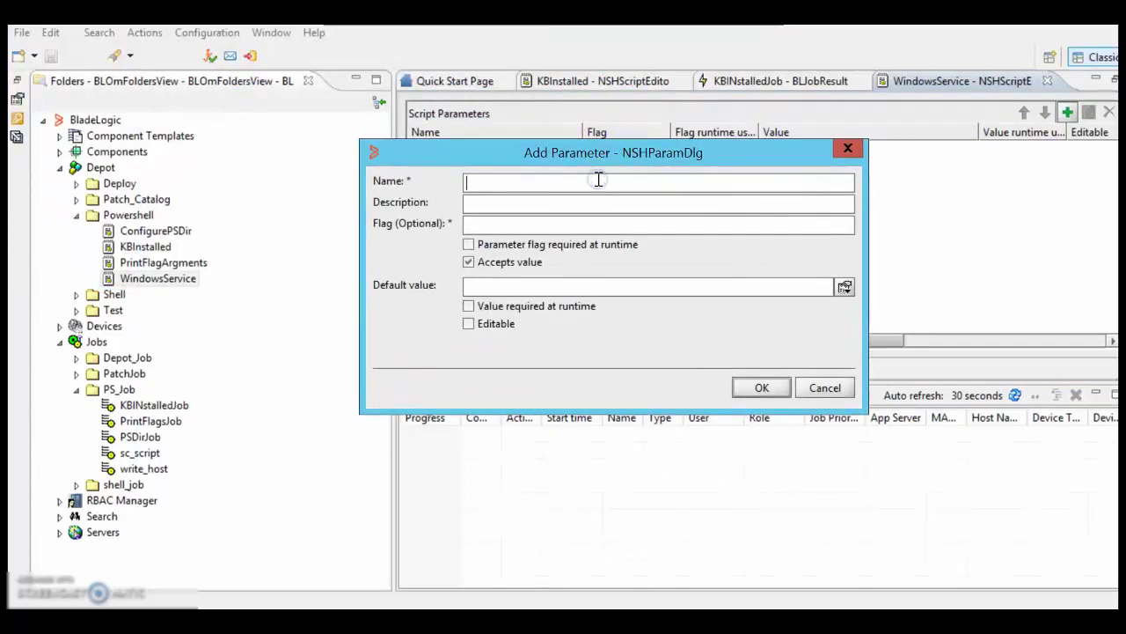
pyautogui.write('s')
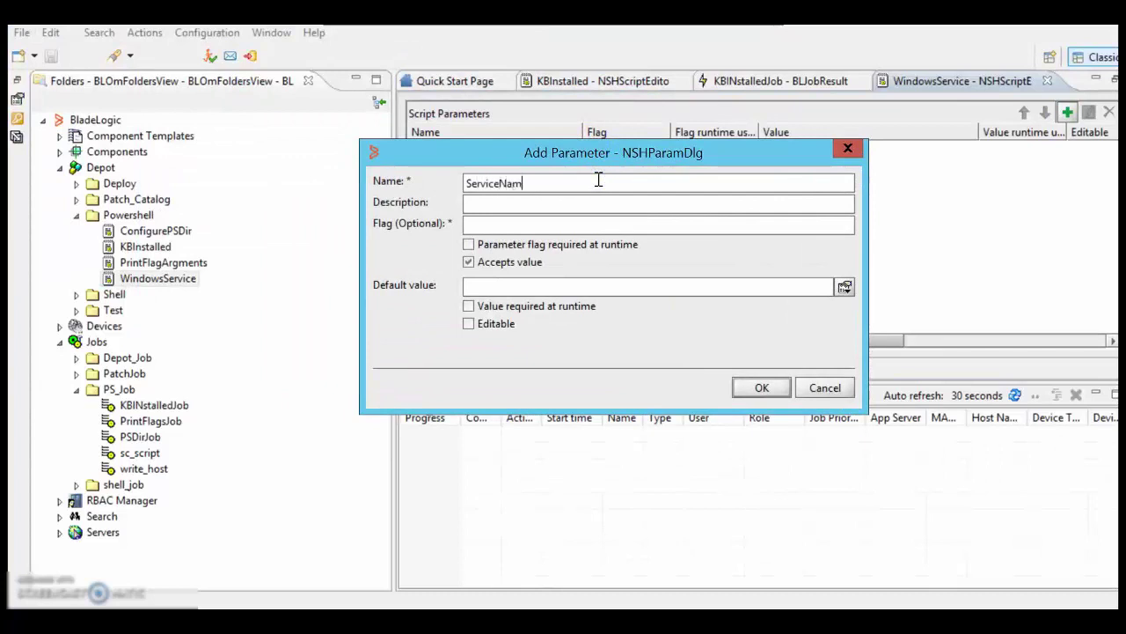
pyautogui.write('erviceName')
pyautogui.click(534, 226)
pyautogui.write('-name')
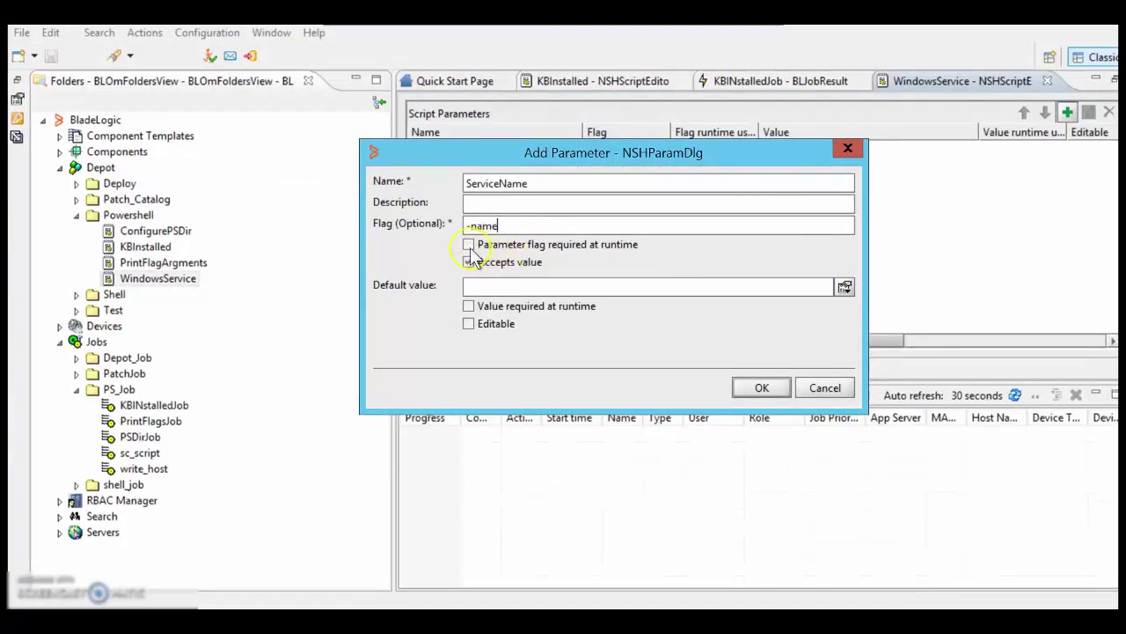
pyautogui.click(469, 245)
pyautogui.click(497, 278)
pyautogui.write('Spooler')
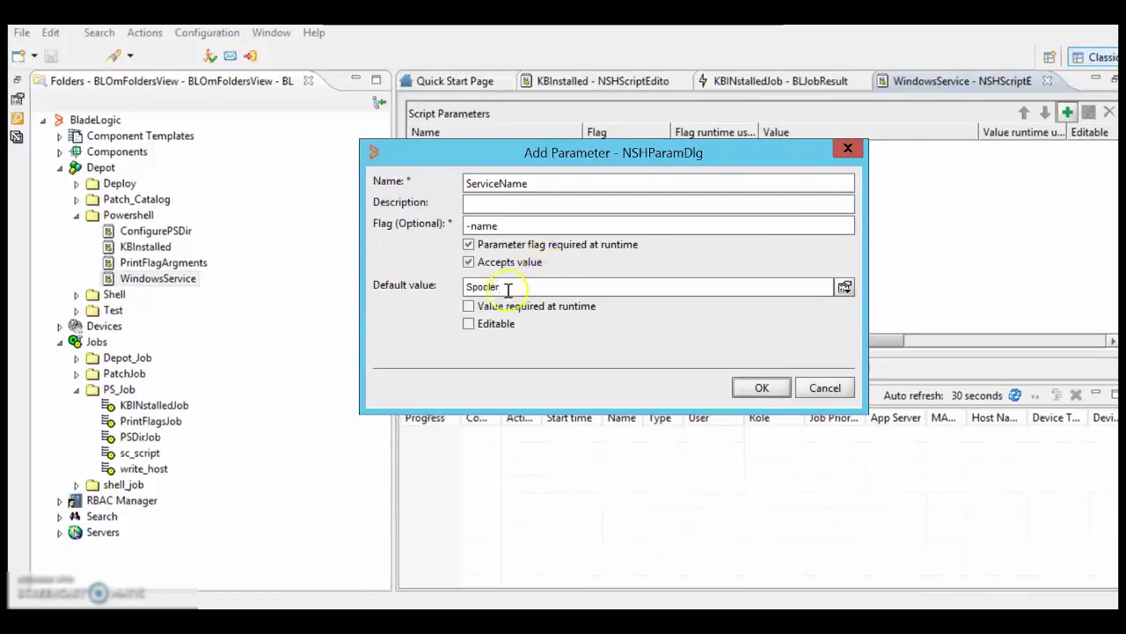
pyautogui.click(469, 305)
pyautogui.click(758, 387)
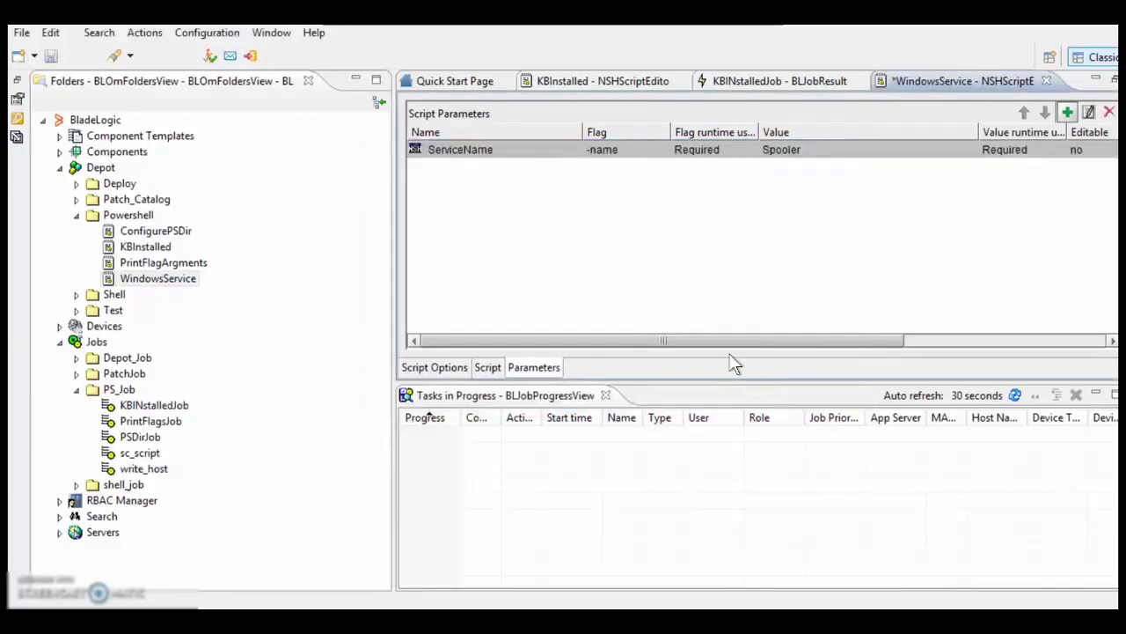
pyautogui.hotkey('ctrl', 's')
# Step: Add an Action parameter with flag -action and default value Start, both required at runtime, and save the script
pyautogui.click(1065, 112)
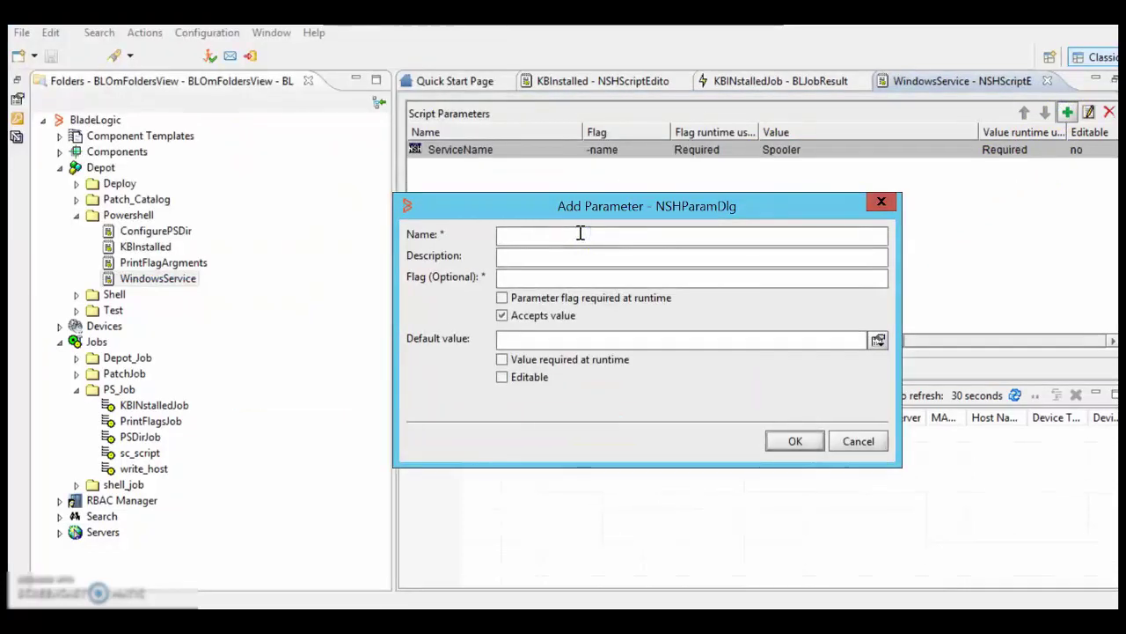
pyautogui.write('Action')
pyautogui.click(509, 278)
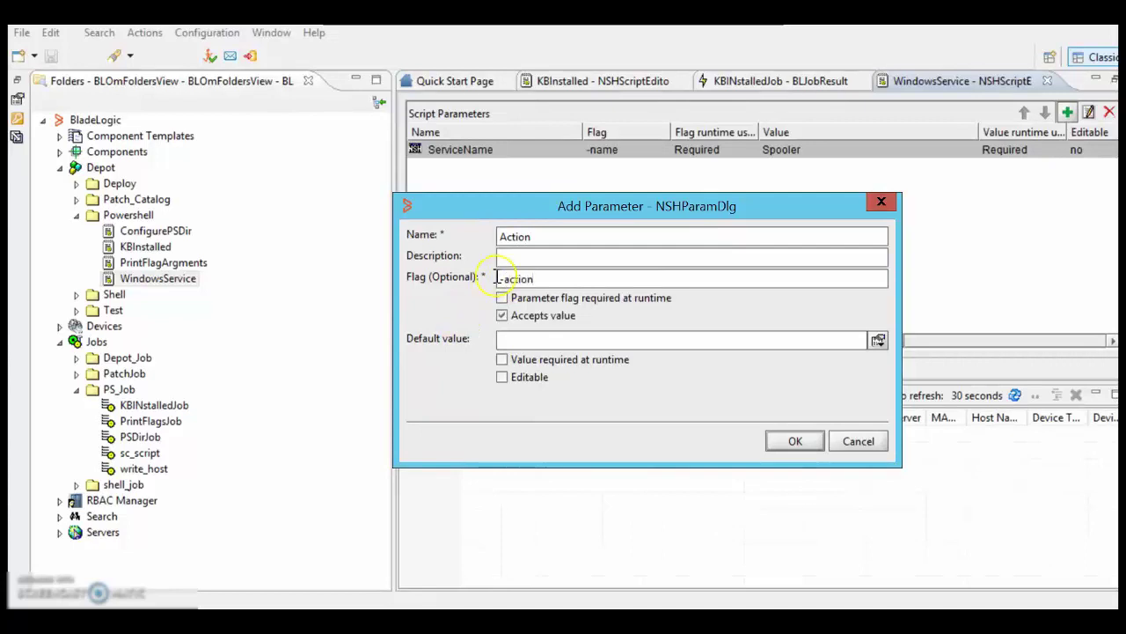
pyautogui.click(502, 297)
pyautogui.click(525, 342)
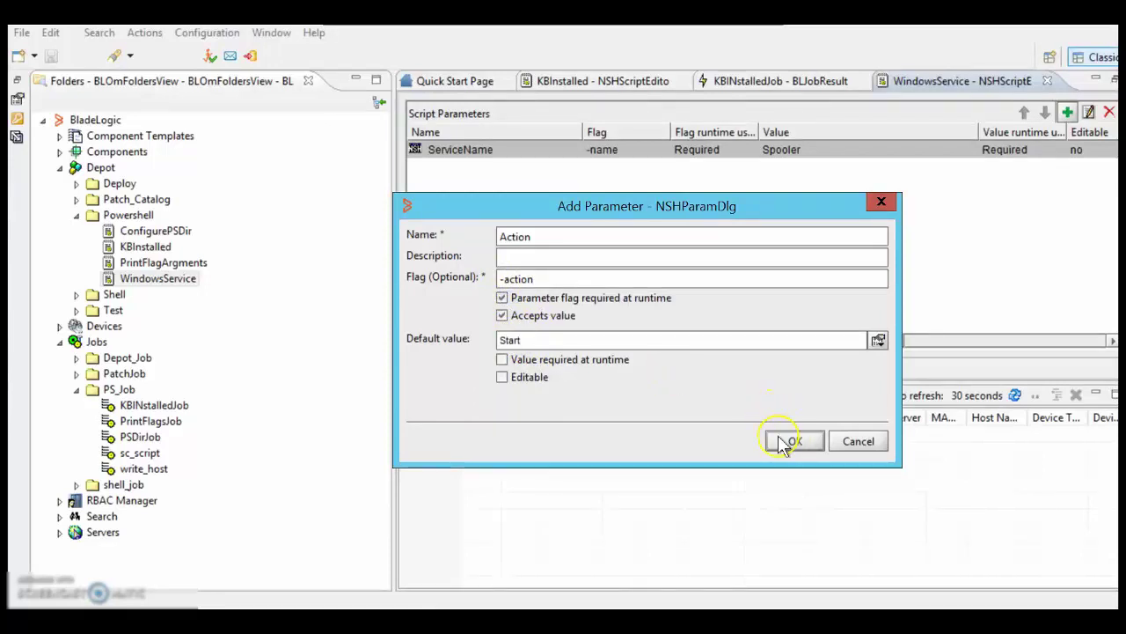
pyautogui.click(503, 359)
pyautogui.click(795, 441)
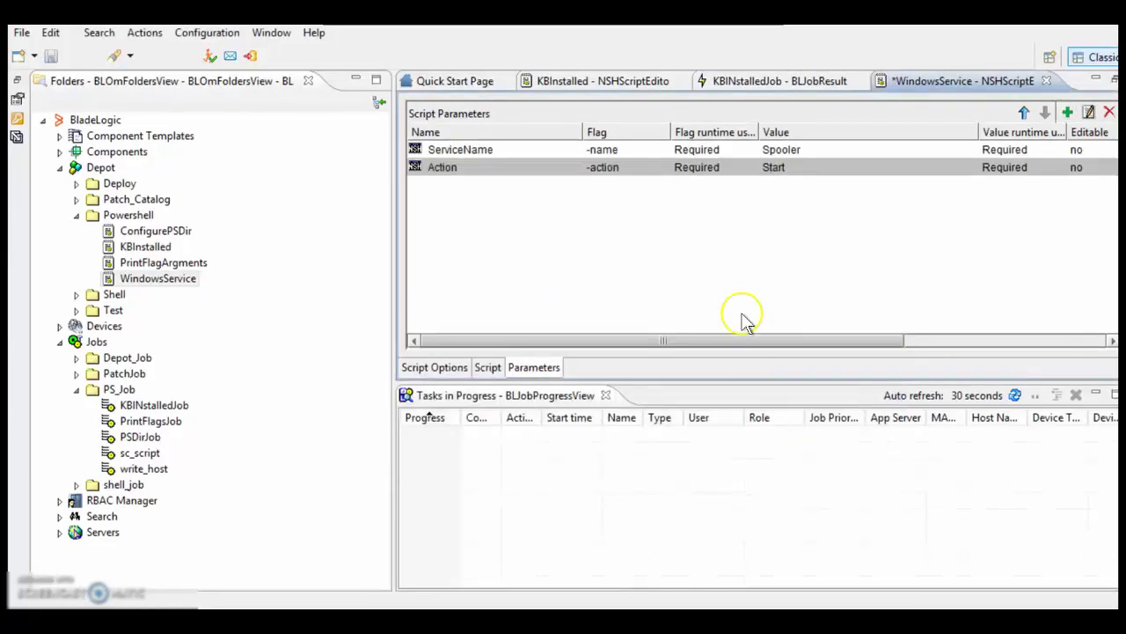
pyautogui.hotkey('ctrl', 's')
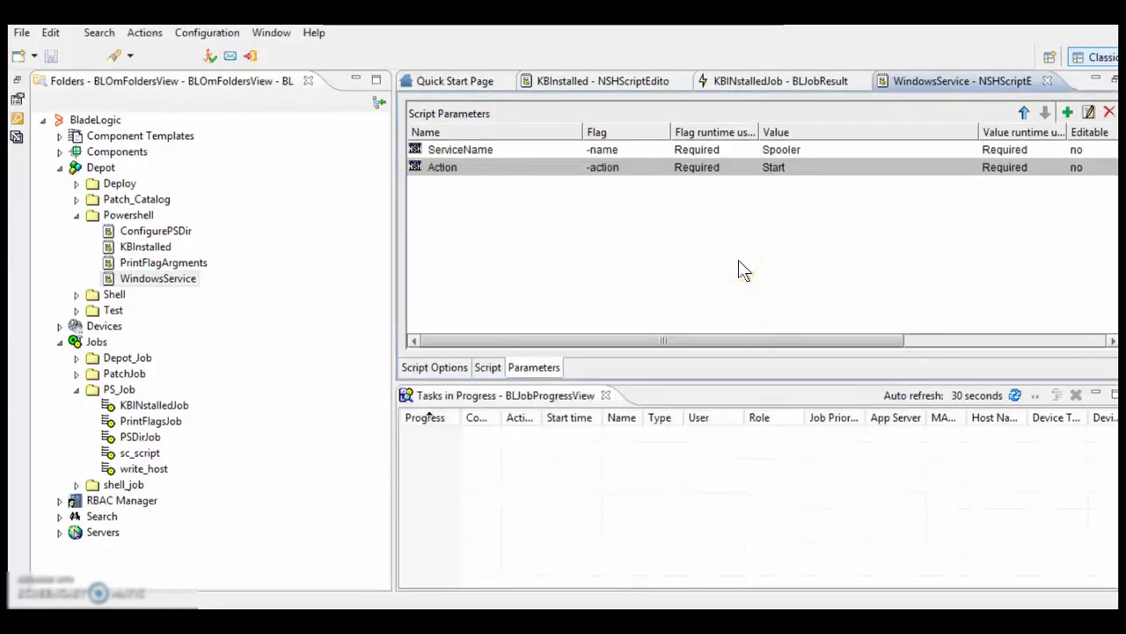
# Step: Start a new NSH script job from the WindowsService depot script and name it WindowsServiceJob
pyautogui.rightClick(157, 280)
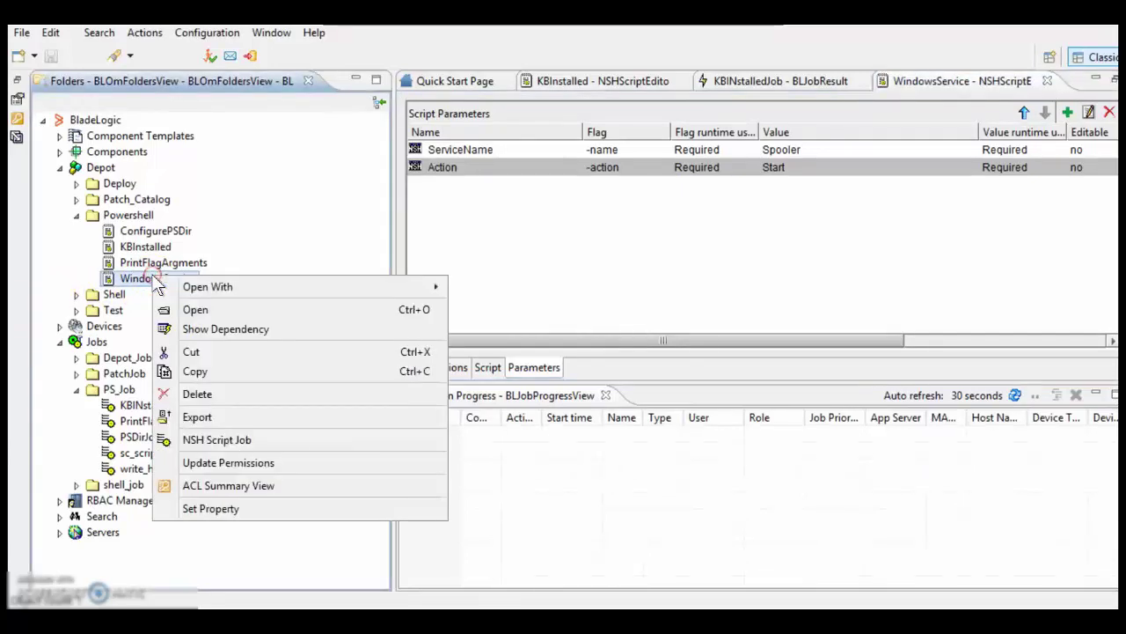
pyautogui.click(255, 441)
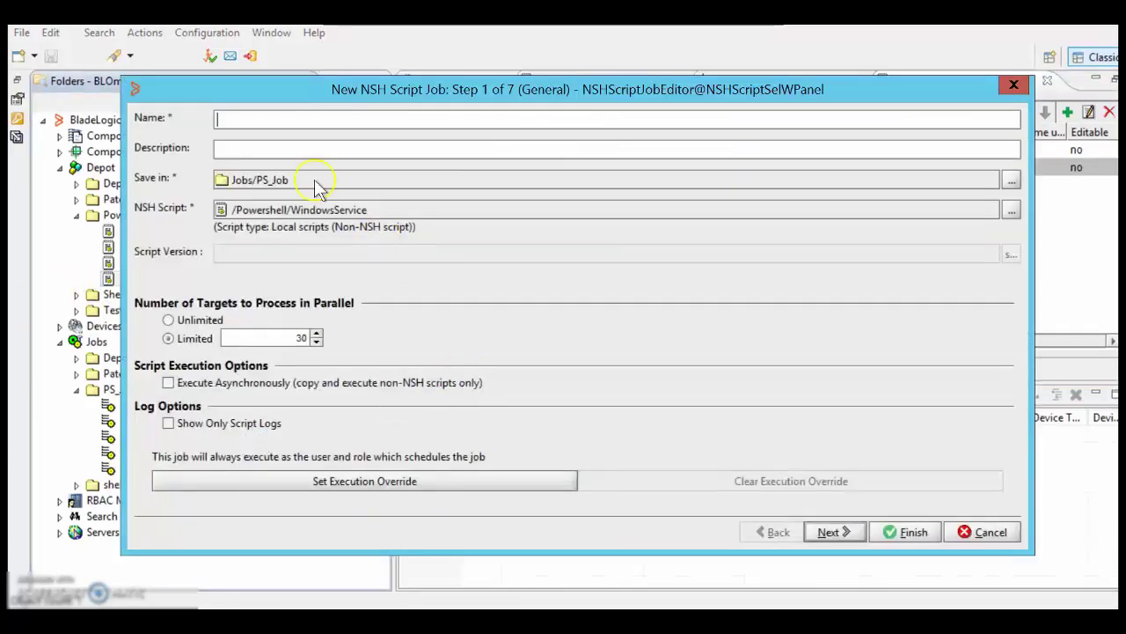
pyautogui.write('Windo')
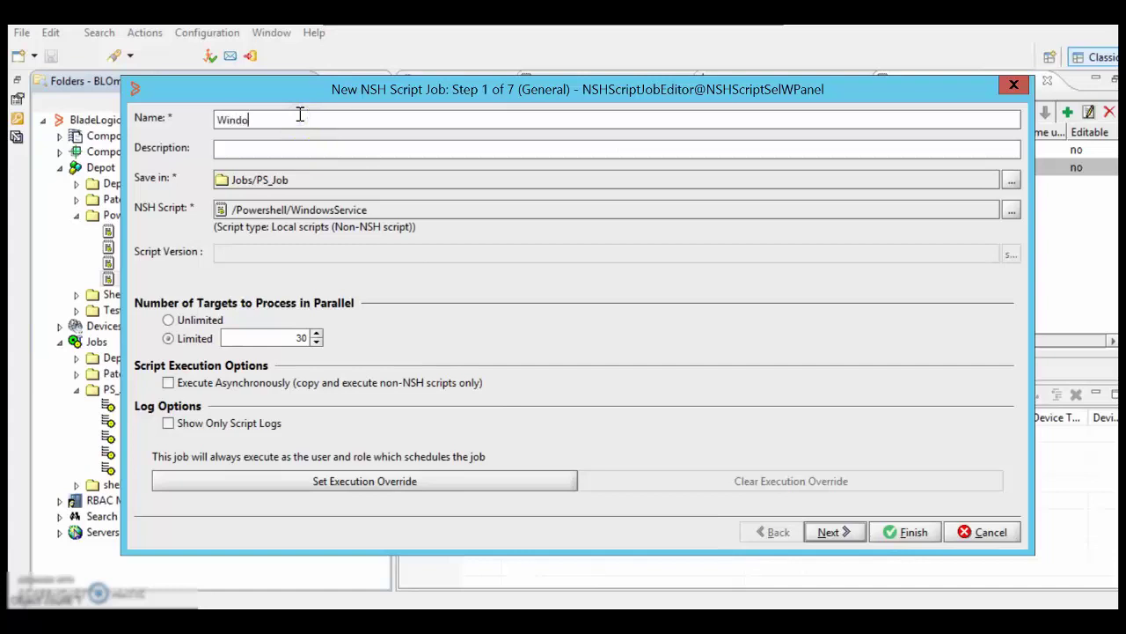
pyautogui.write('wsService')
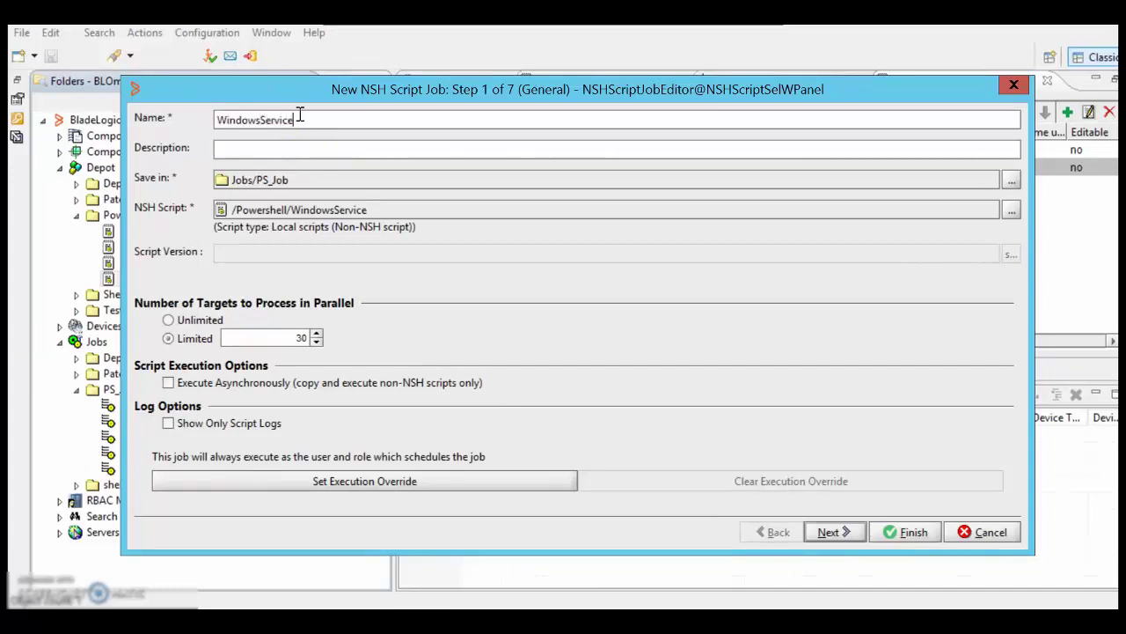
pyautogui.write('Job')
pyautogui.click(831, 531)
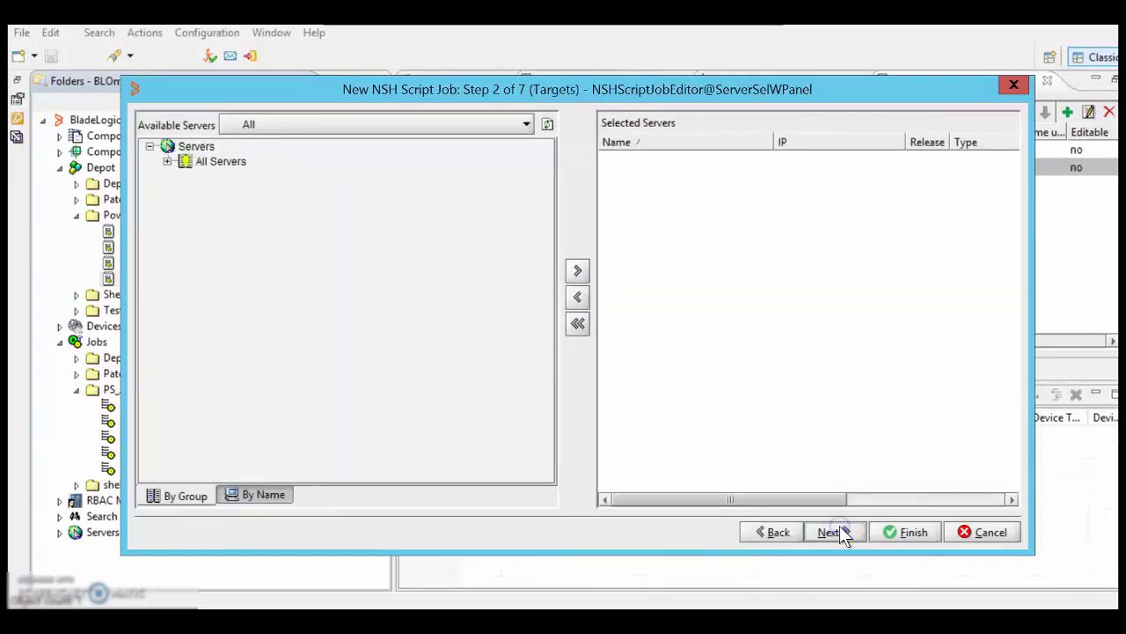
# Step: Add localhost from All Servers as the job's target server and continue to the job parameters
pyautogui.click(164, 162)
pyautogui.click(231, 176)
pyautogui.click(577, 270)
pyautogui.click(840, 532)
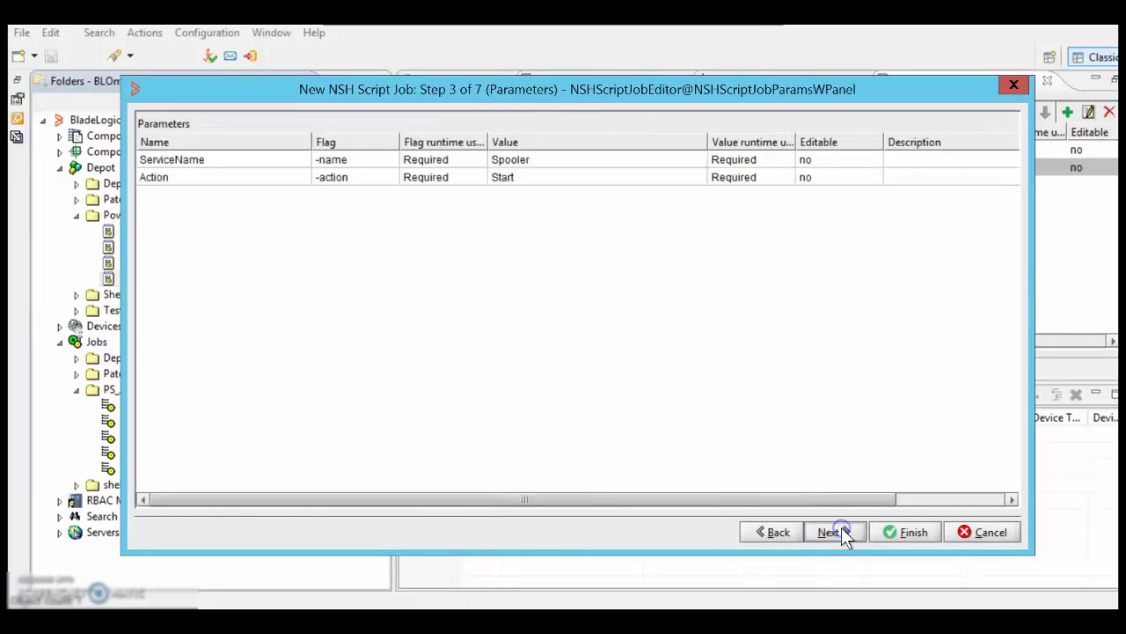
# Step: Keep the default job parameters, set the job to execute now, and finish creating it
pyautogui.click(830, 531)
pyautogui.click(831, 531)
pyautogui.click(143, 124)
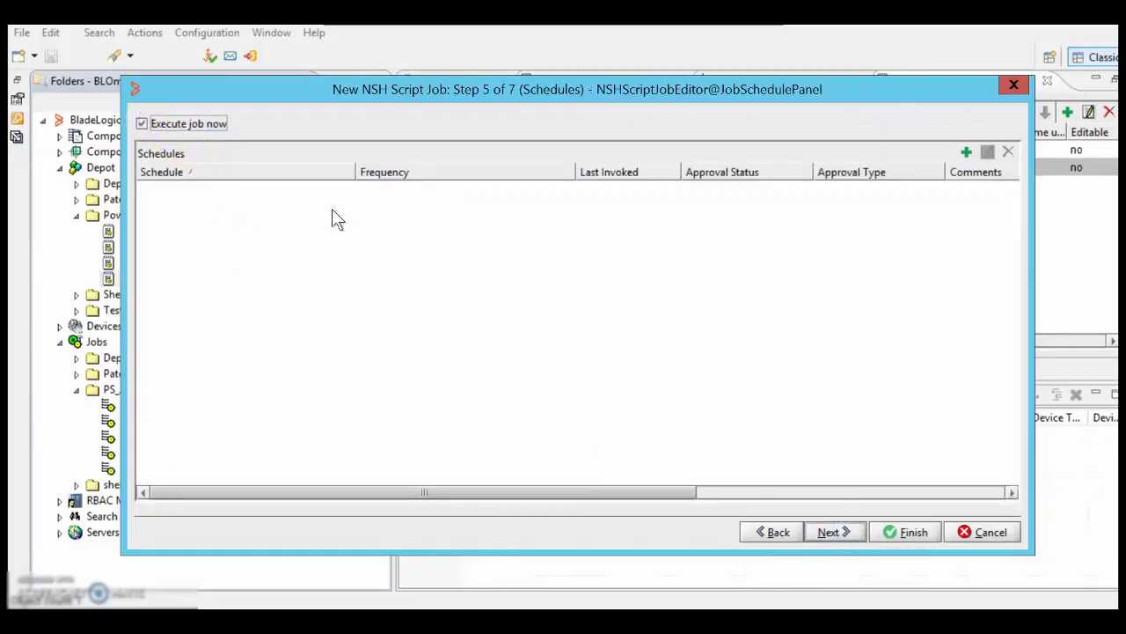
pyautogui.click(832, 532)
pyautogui.click(835, 531)
pyautogui.click(906, 532)
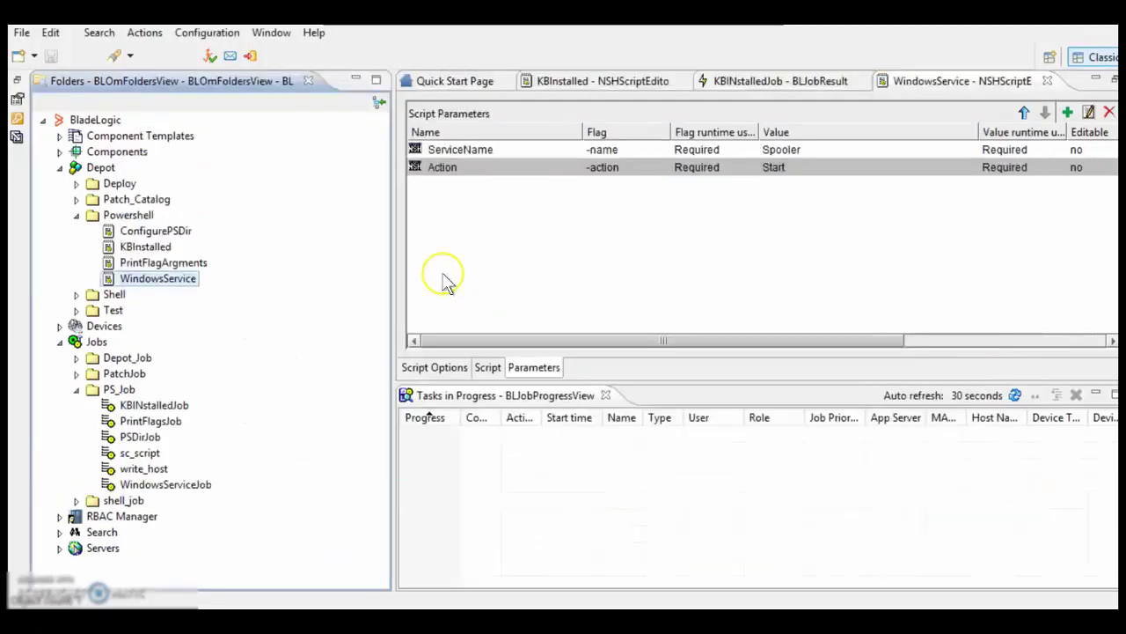
# Step: Show the results of WindowsServiceJob in the PS_Job folder and refresh them to list its run
pyautogui.rightClick(183, 485)
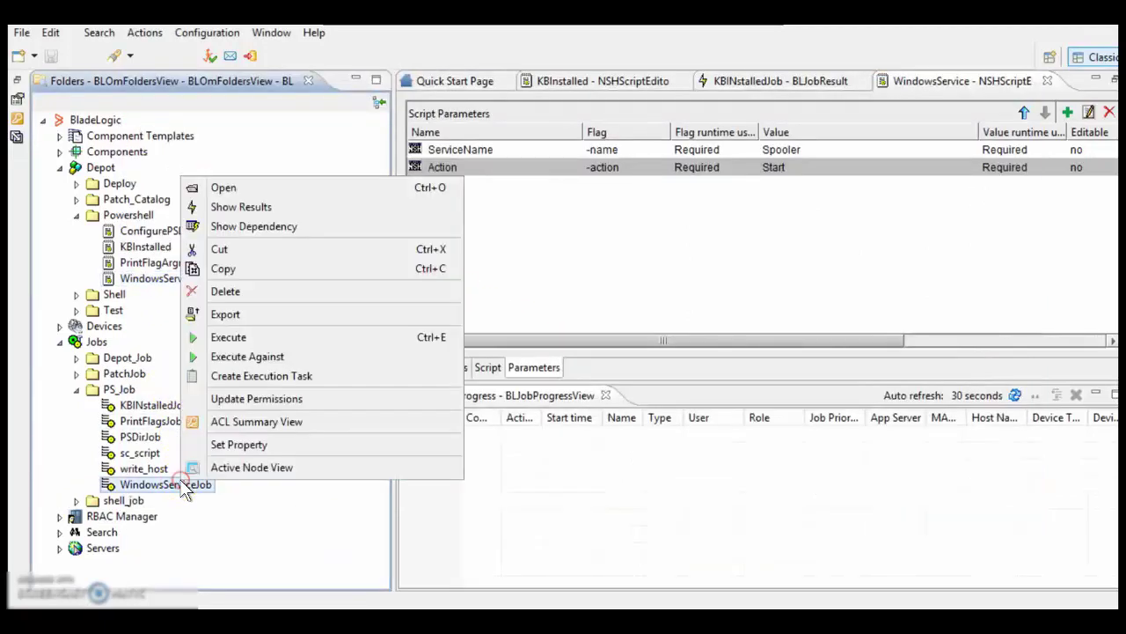
pyautogui.click(250, 207)
pyautogui.click(462, 140)
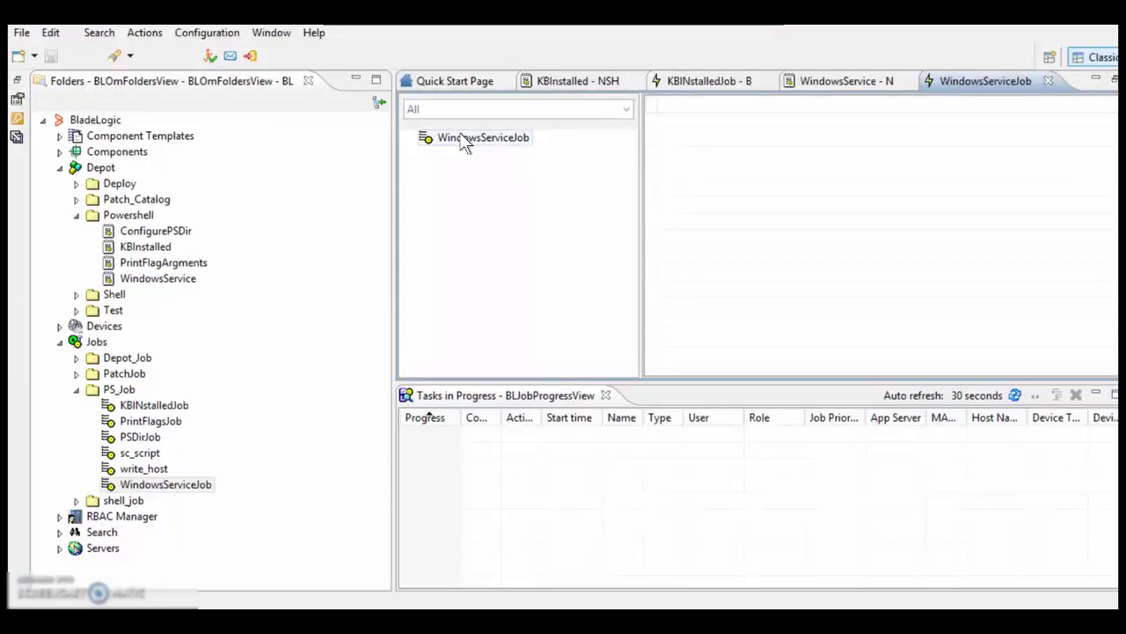
pyautogui.rightClick(463, 141)
pyautogui.click(500, 212)
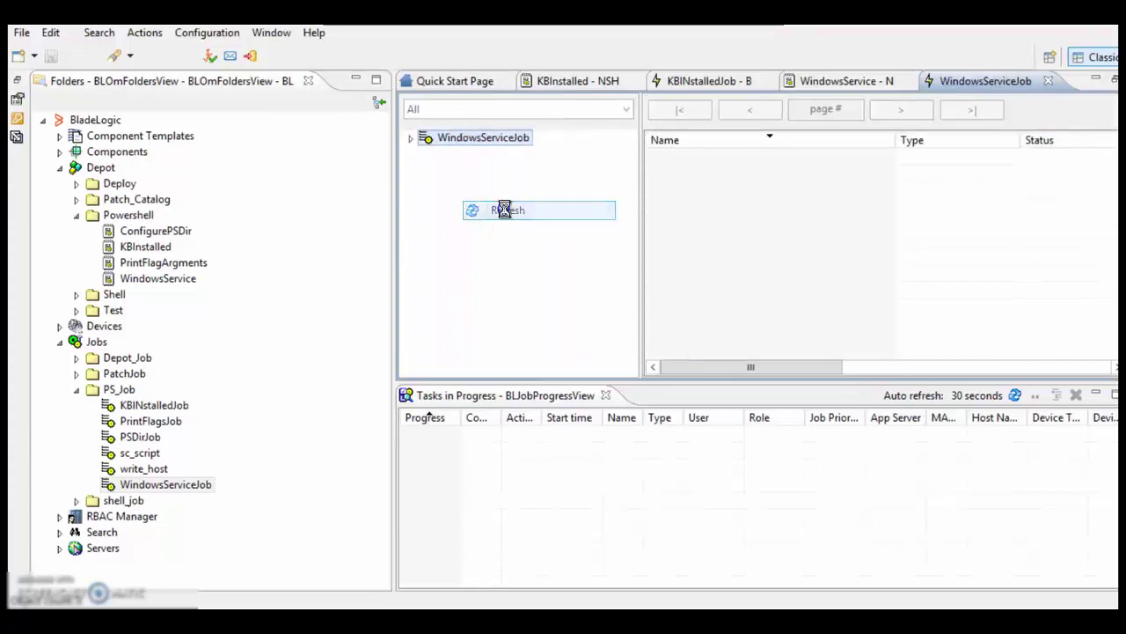
pyautogui.click(519, 139)
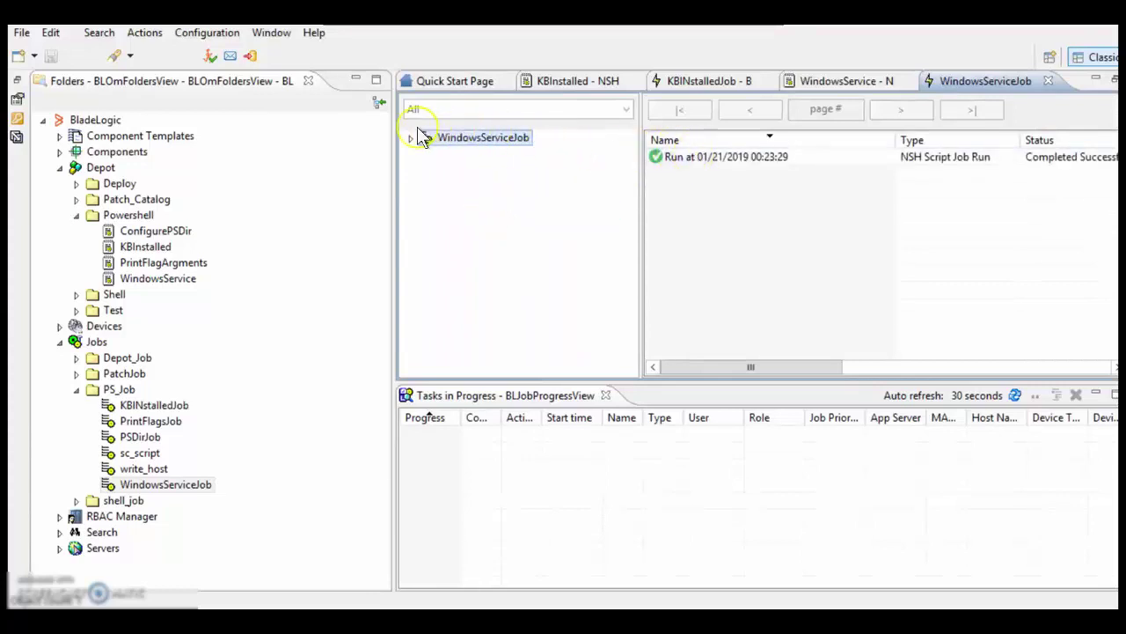
# Step: Open the log of the WindowsServiceJob run and check the service status message logged for localhost
pyautogui.click(412, 138)
pyautogui.rightClick(481, 155)
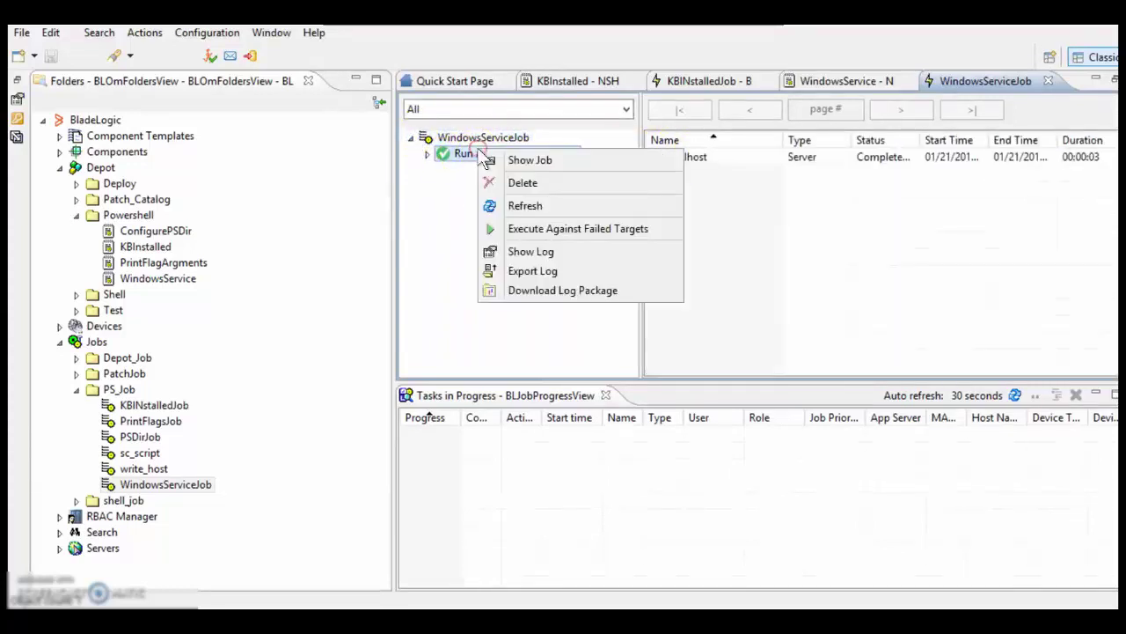
pyautogui.click(538, 253)
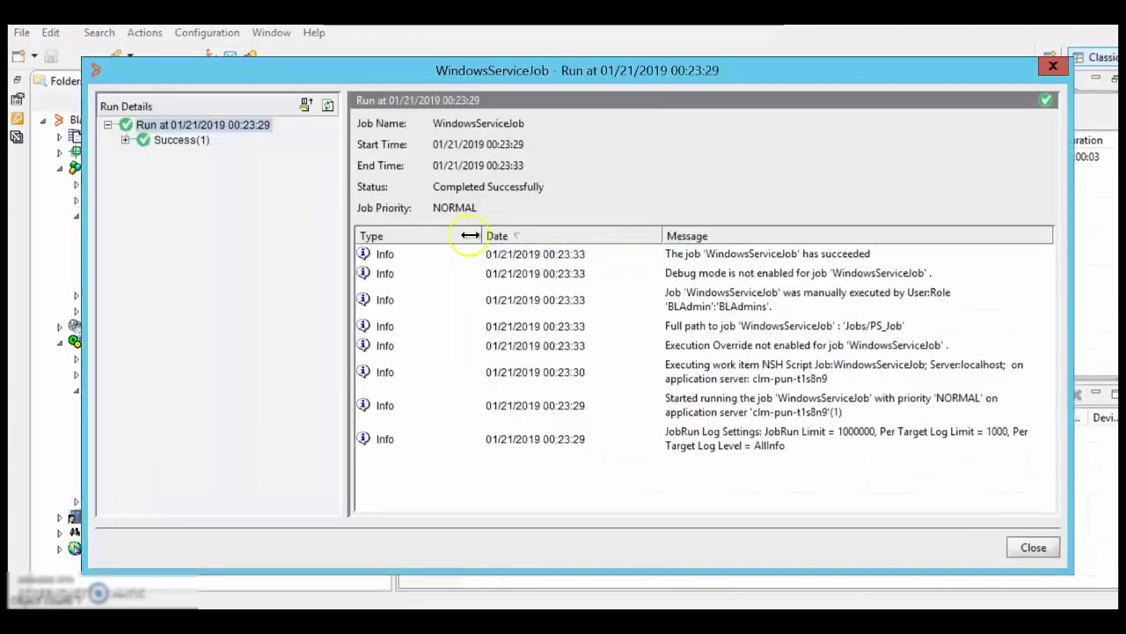
pyautogui.click(125, 140)
pyautogui.click(195, 159)
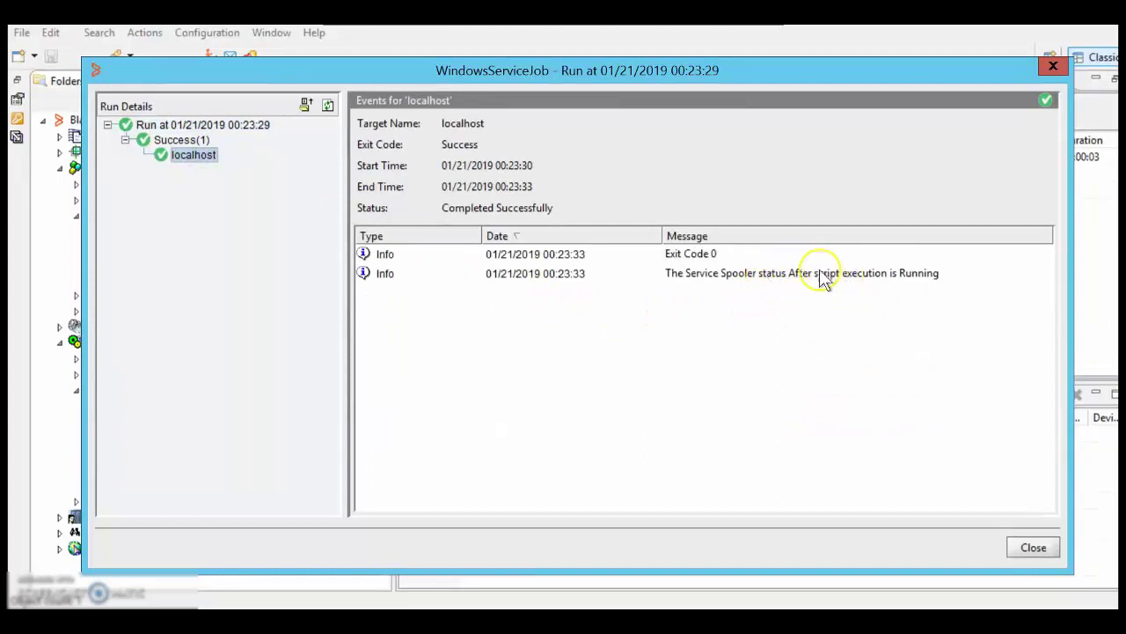
pyautogui.click(922, 280)
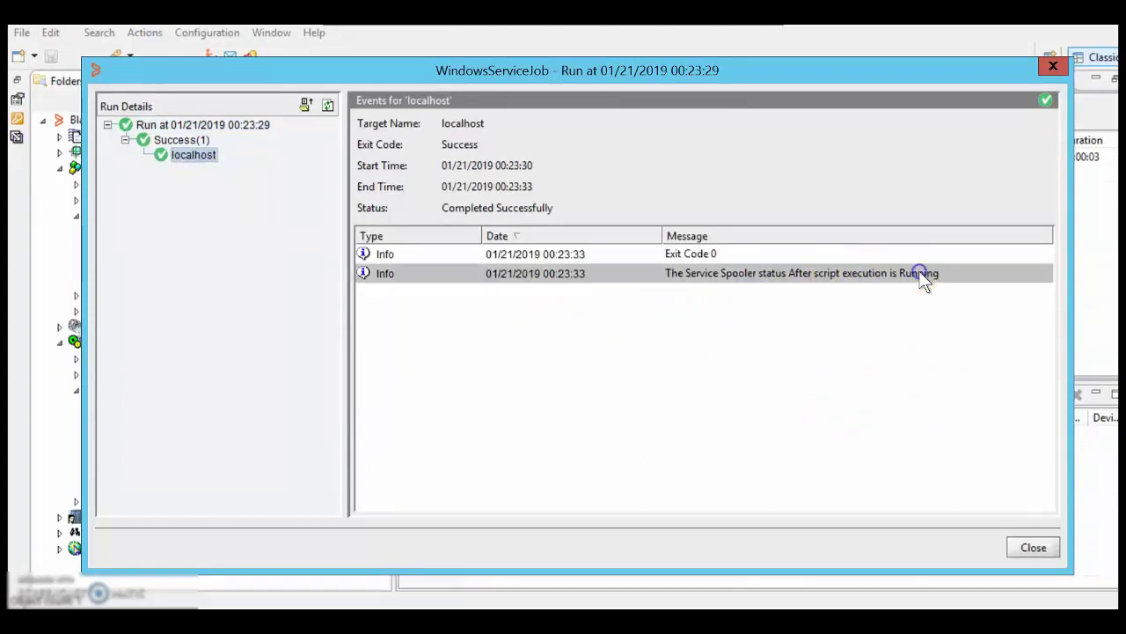